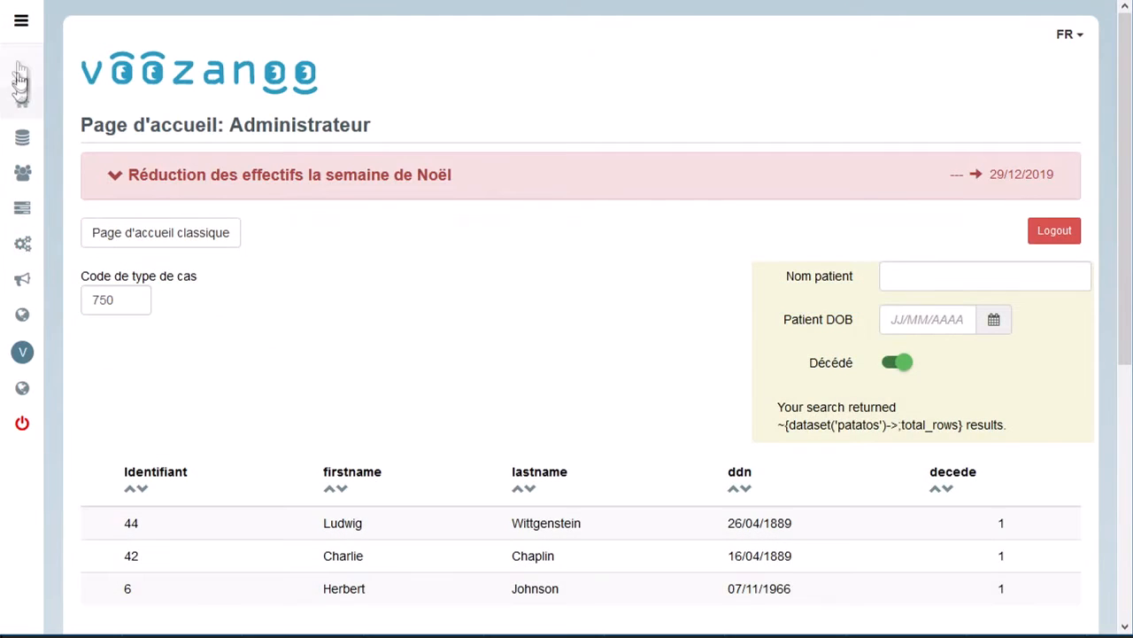
# Open the list of user groups from the users and rights section.
pyautogui.click(21, 21)
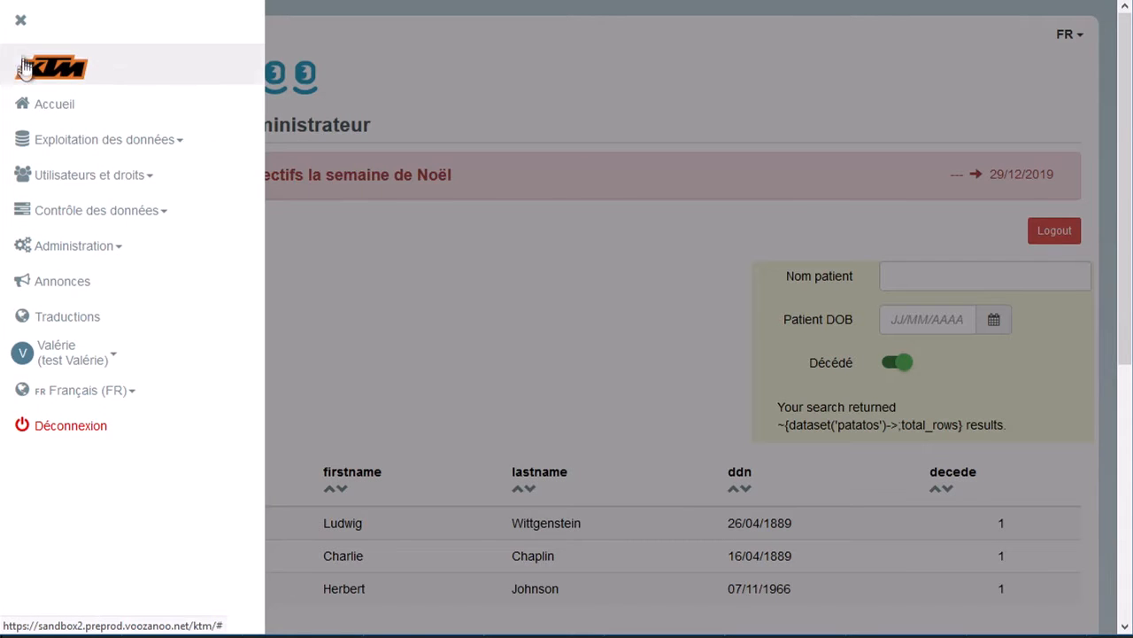
pyautogui.click(40, 180)
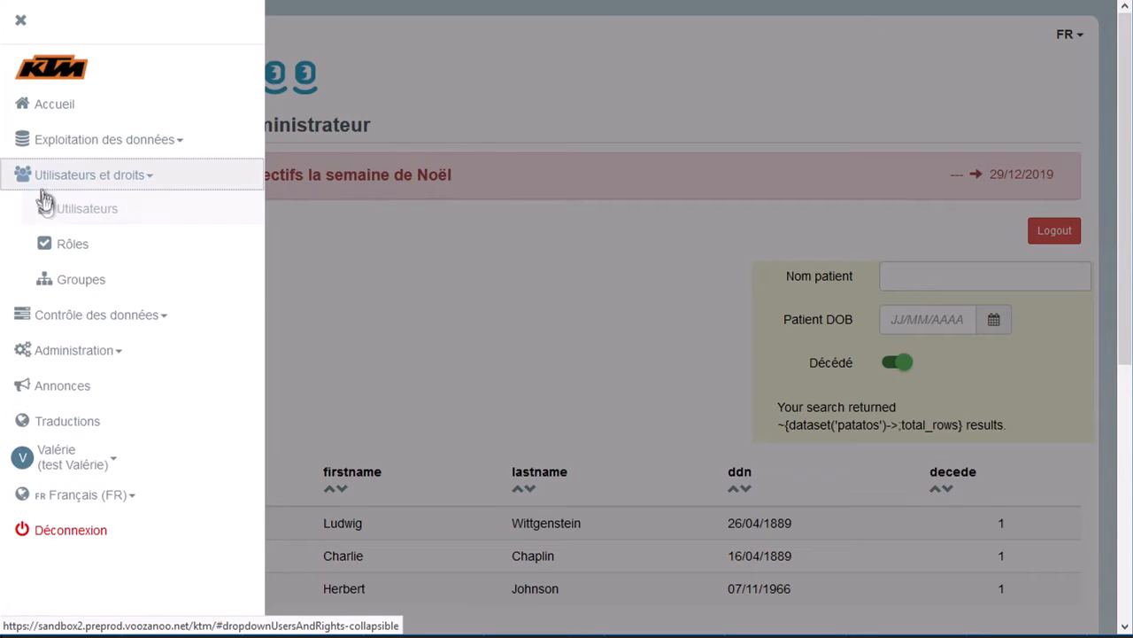
pyautogui.click(73, 282)
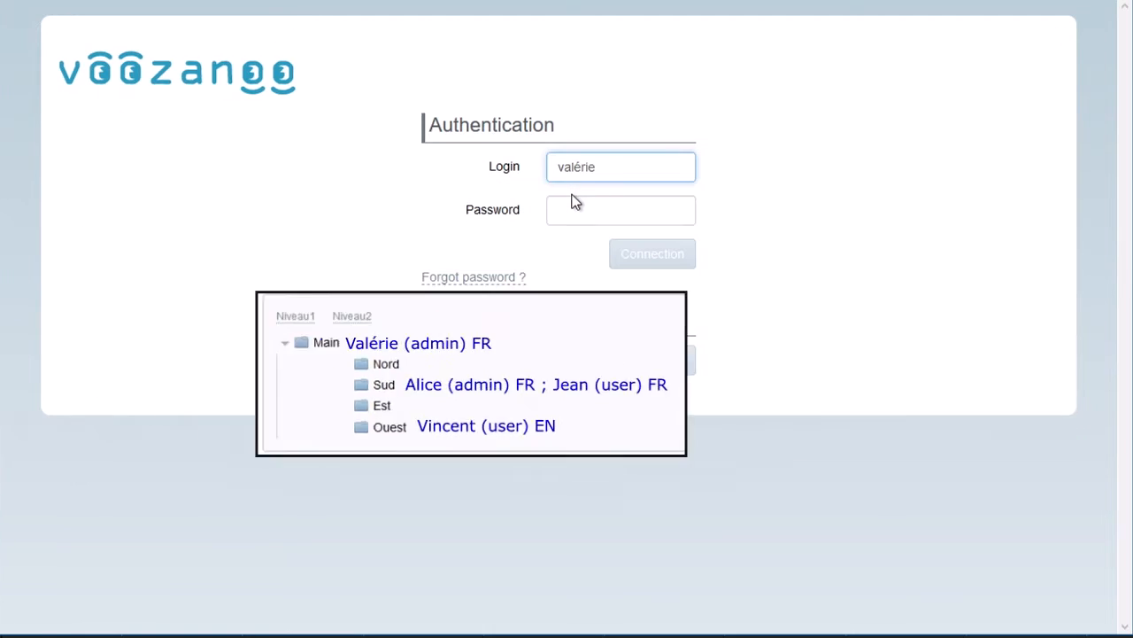
# Log in with the Main group administrator's password and expand the announcement "Réduction des effectifs la semaine de Noël".
pyautogui.click(575, 210)
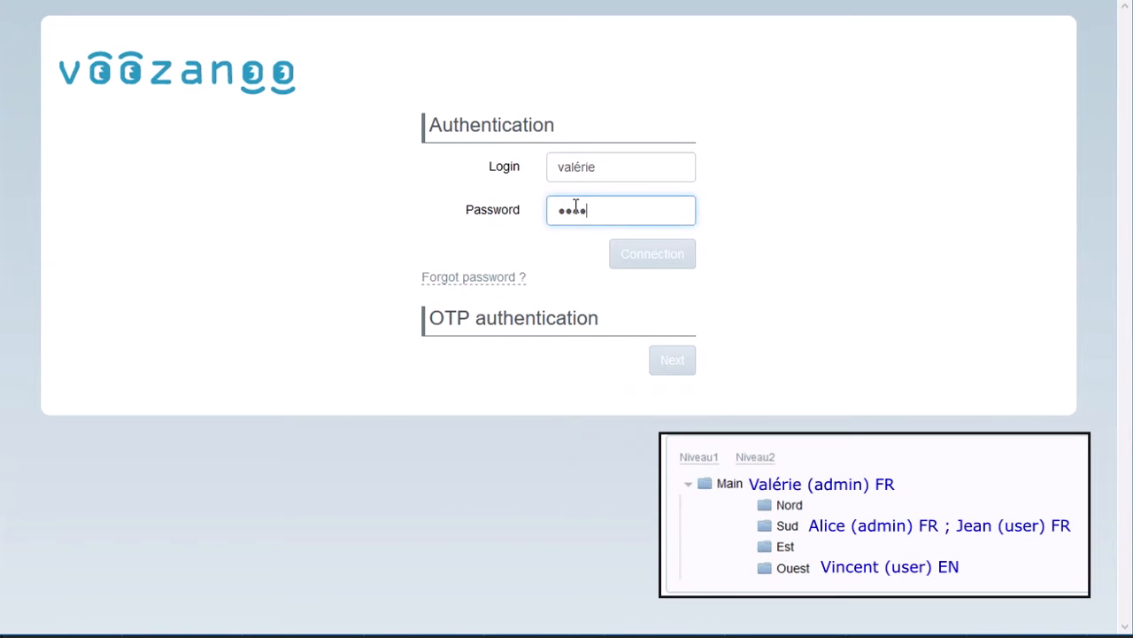
pyautogui.click(632, 252)
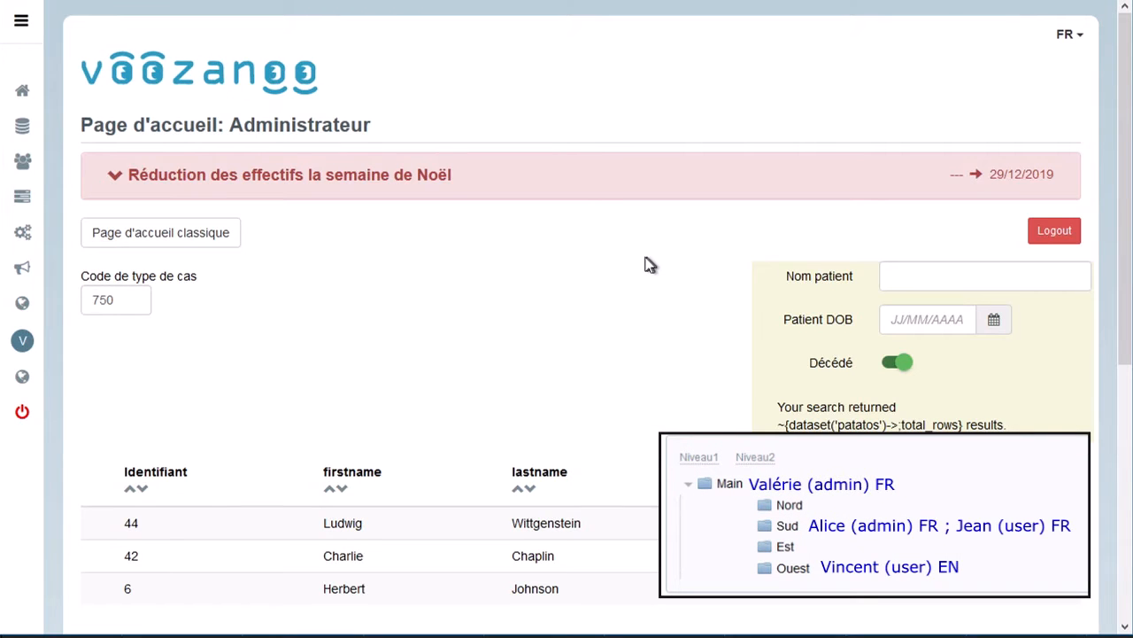
pyautogui.click(116, 178)
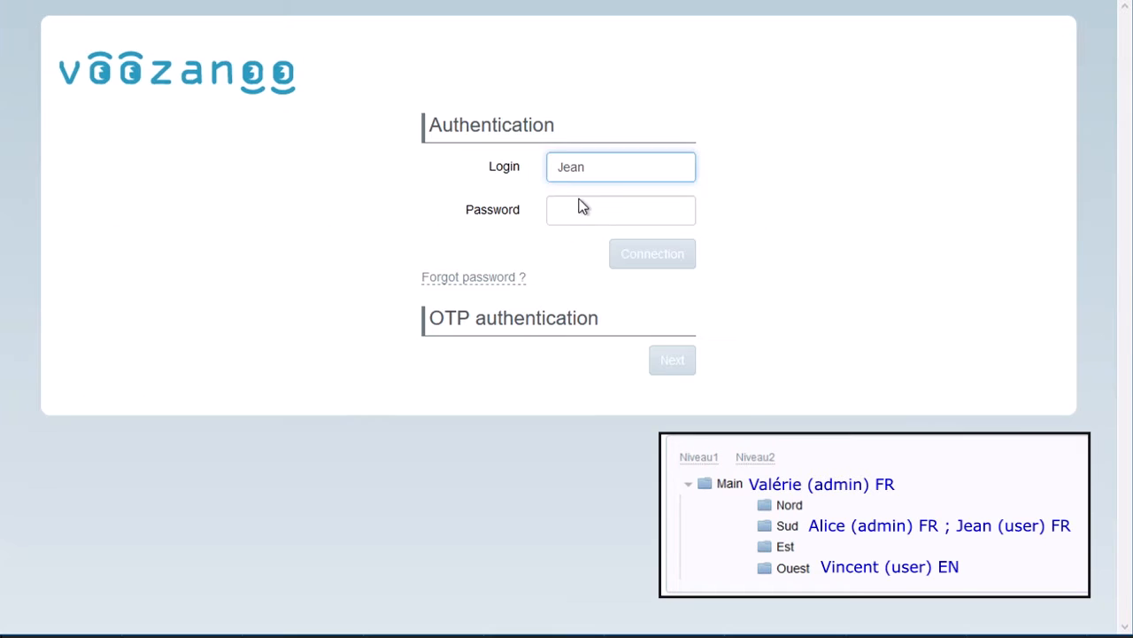
# Log in with the Sud group user's password, read the announcement "Centre de Montpellier fermé le 27 décembre", and log out.
pyautogui.click(585, 210)
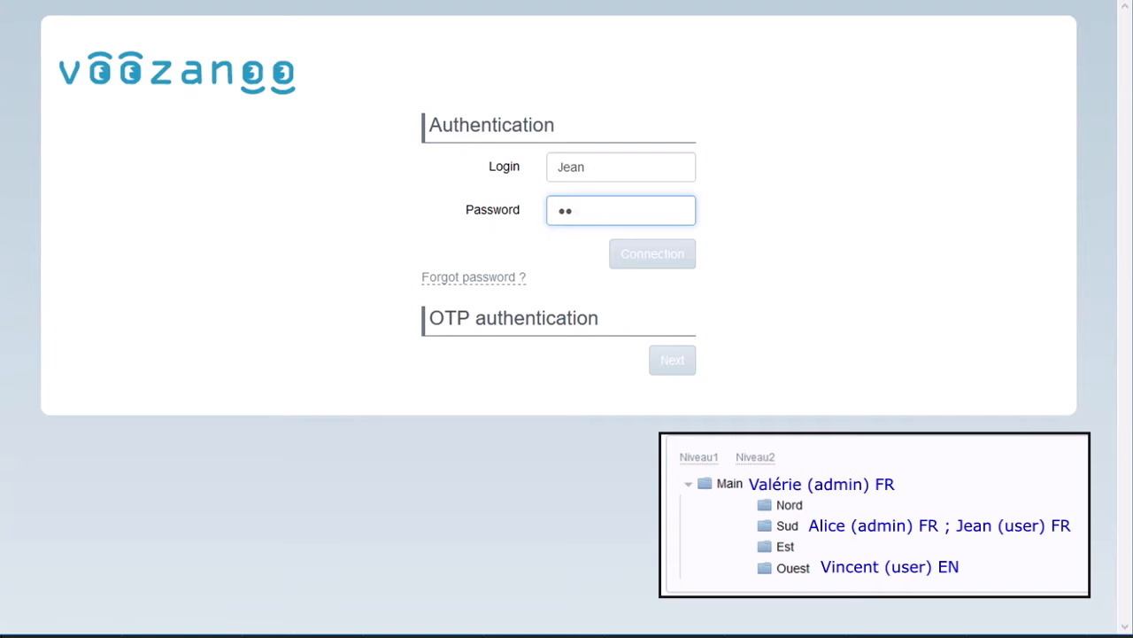
pyautogui.click(647, 258)
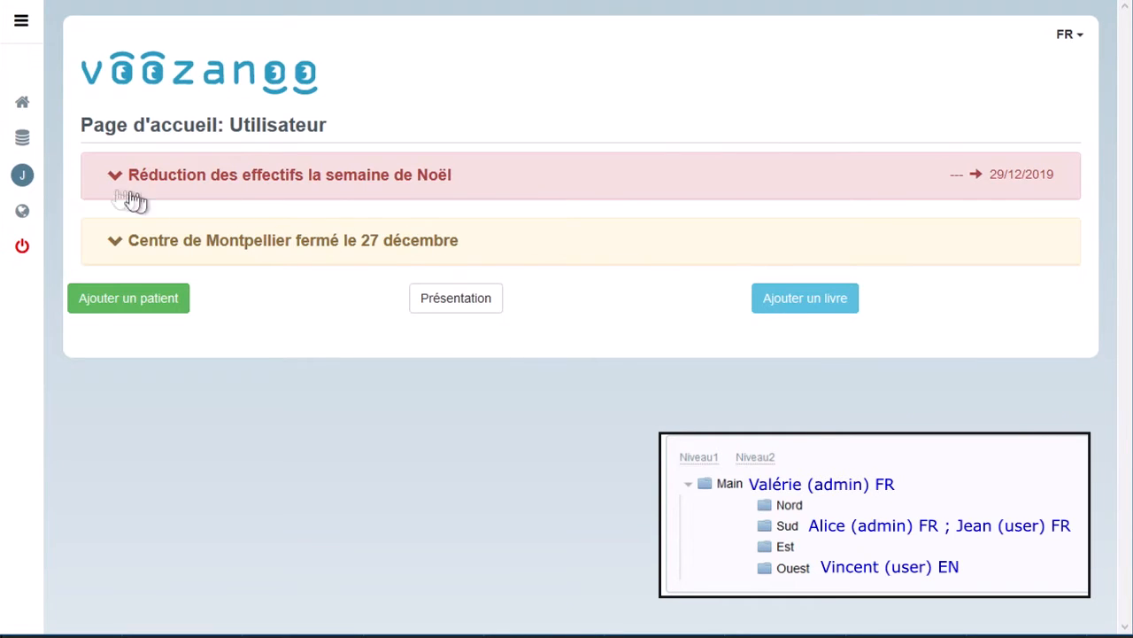
pyautogui.click(111, 252)
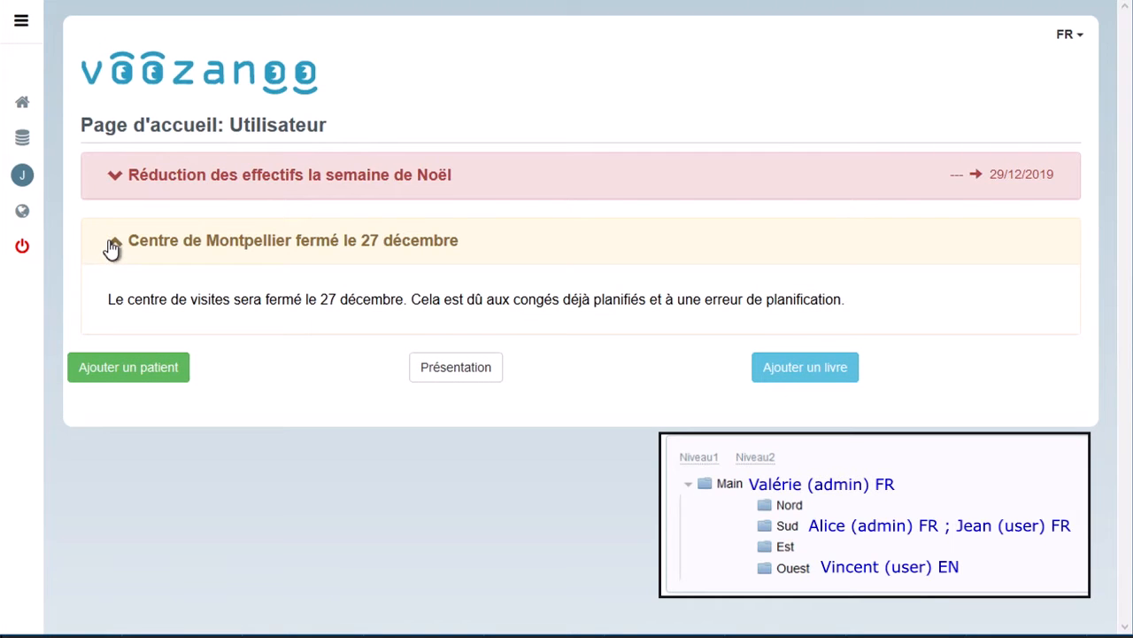
pyautogui.click(112, 247)
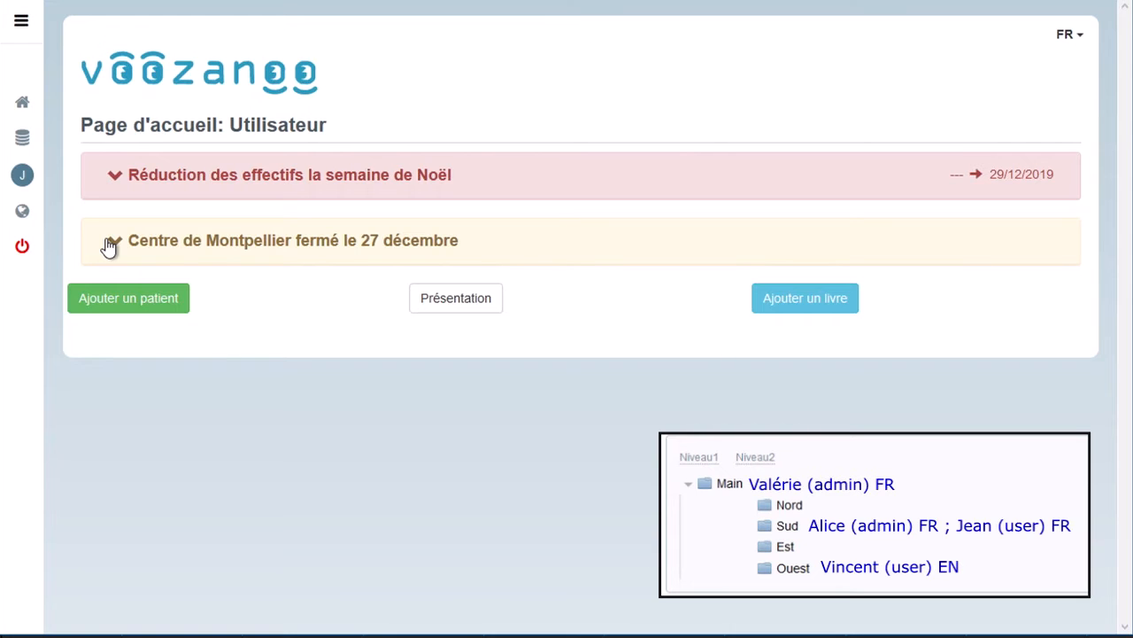
pyautogui.click(22, 246)
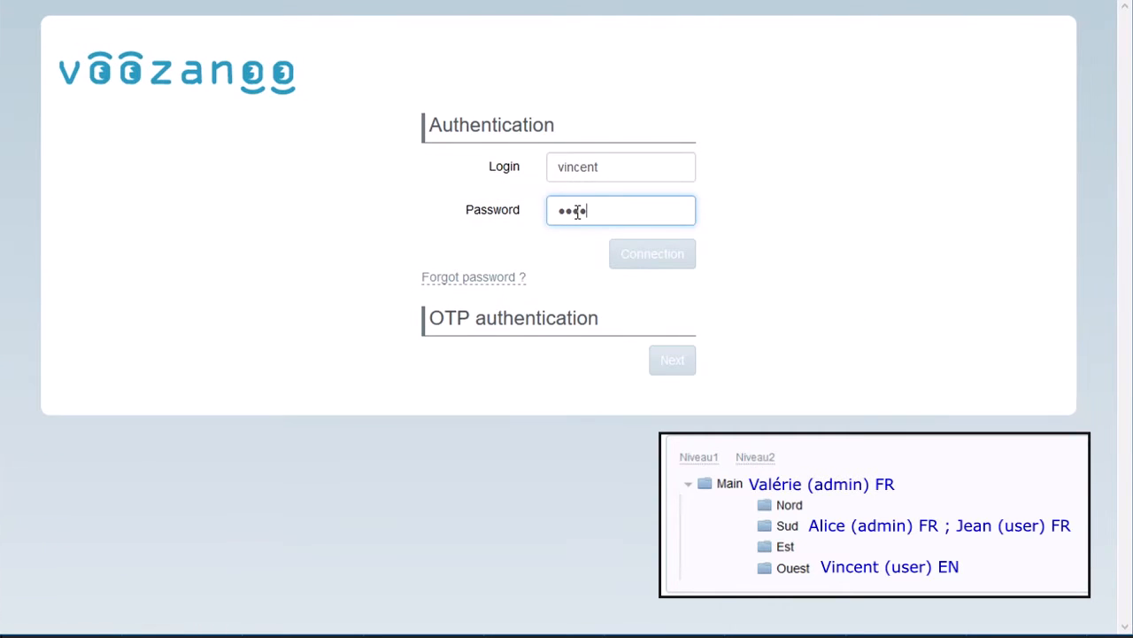
# Log in as the English-language user of the Ouest group and check the home page title.
pyautogui.click(653, 257)
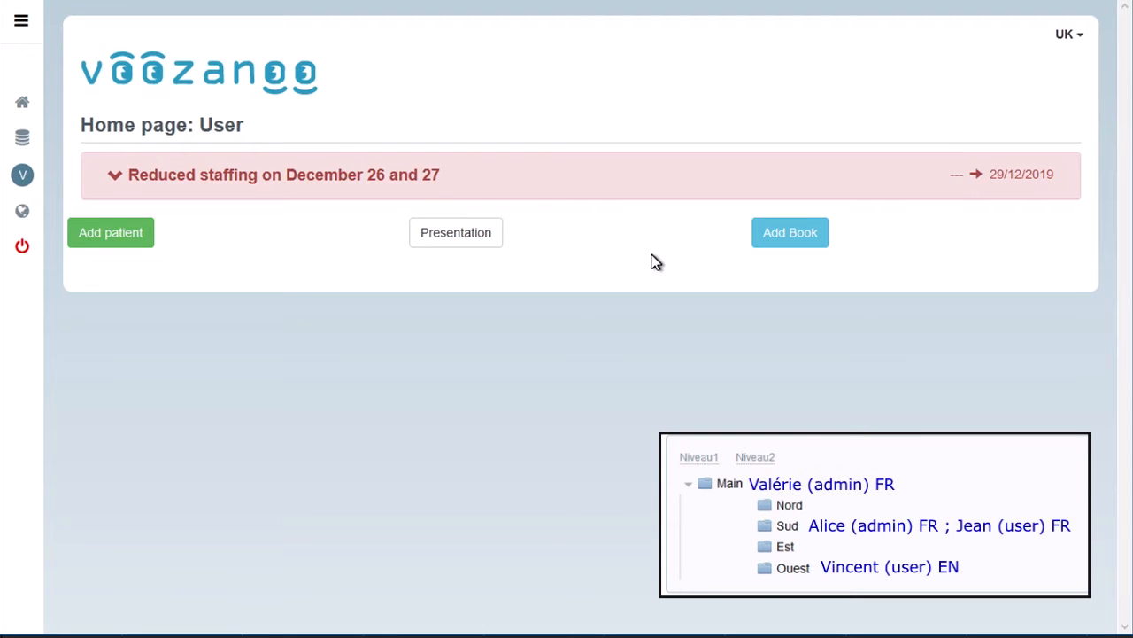
pyautogui.moveTo(253, 126); pyautogui.dragTo(82, 131)
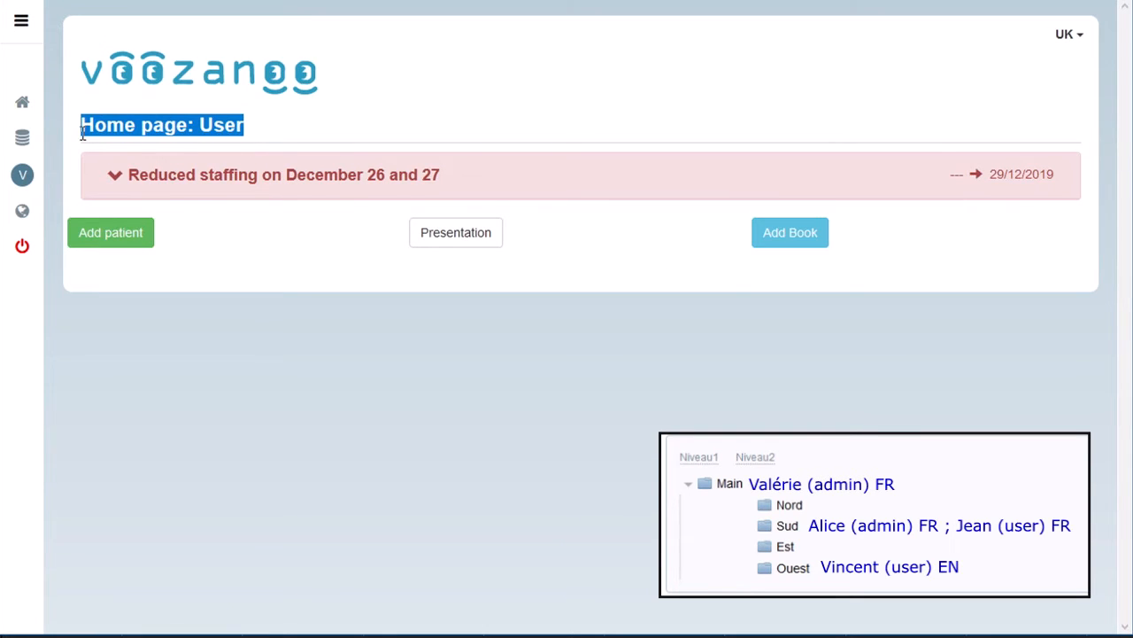
pyautogui.click(306, 131)
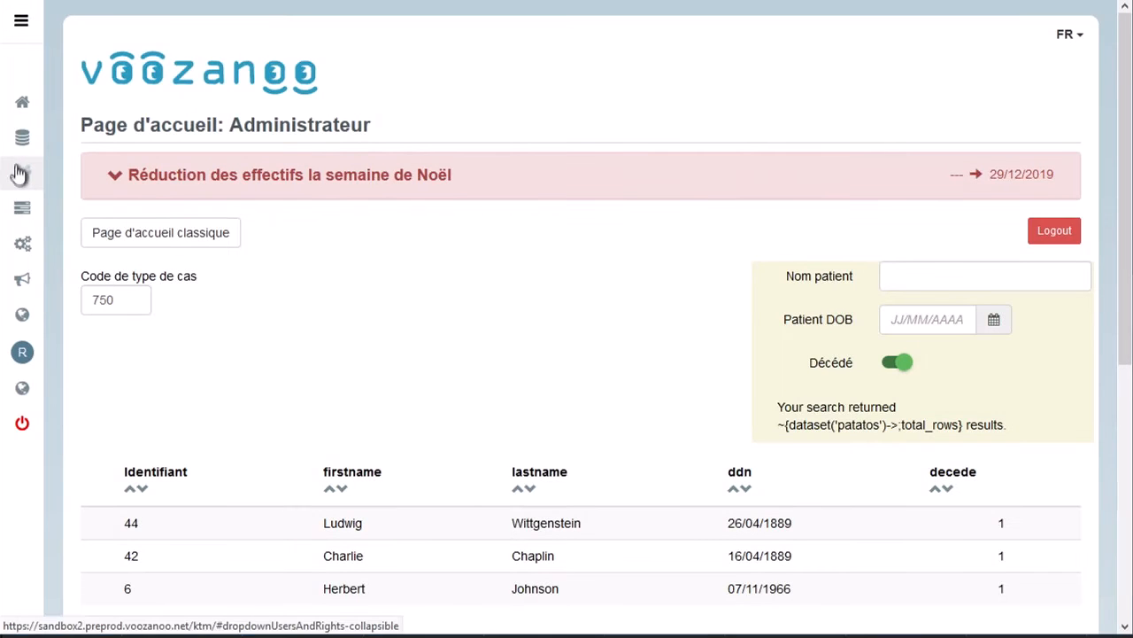
# Open the admin role and enable Créer/Éditer and Supprimer under Gestion des annonces.
pyautogui.click(17, 174)
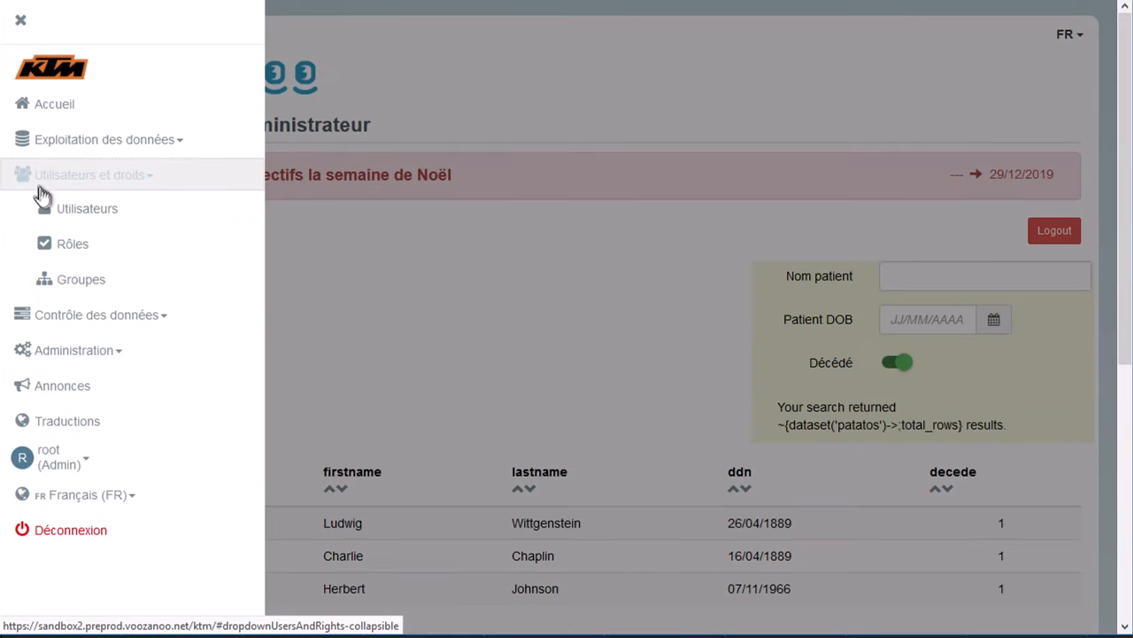
pyautogui.click(75, 253)
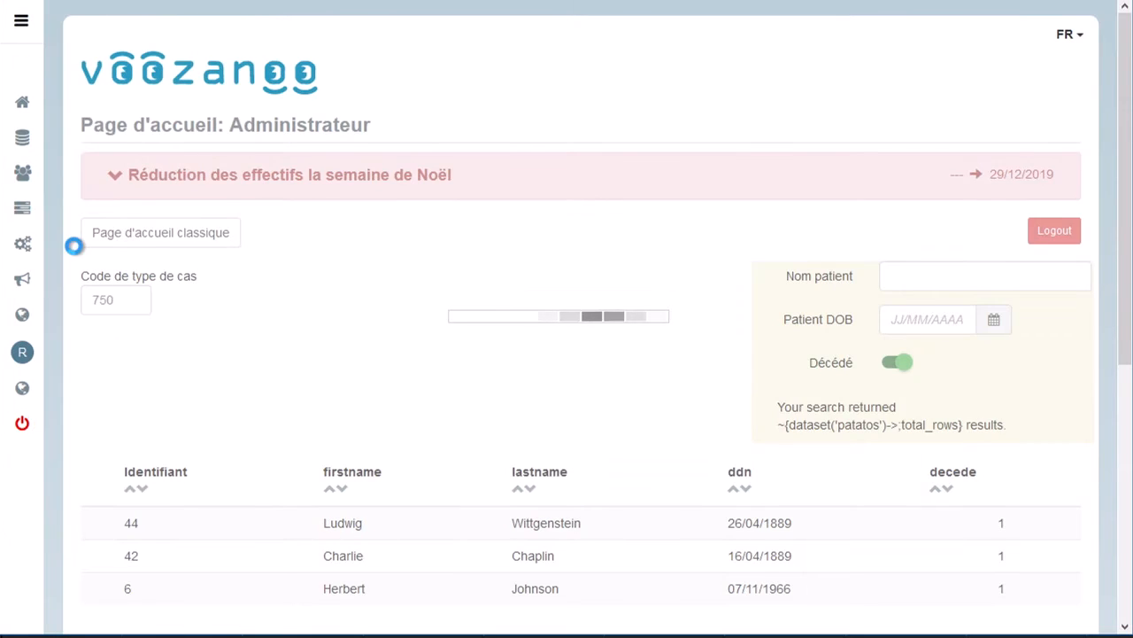
pyautogui.doubleClick(327, 194)
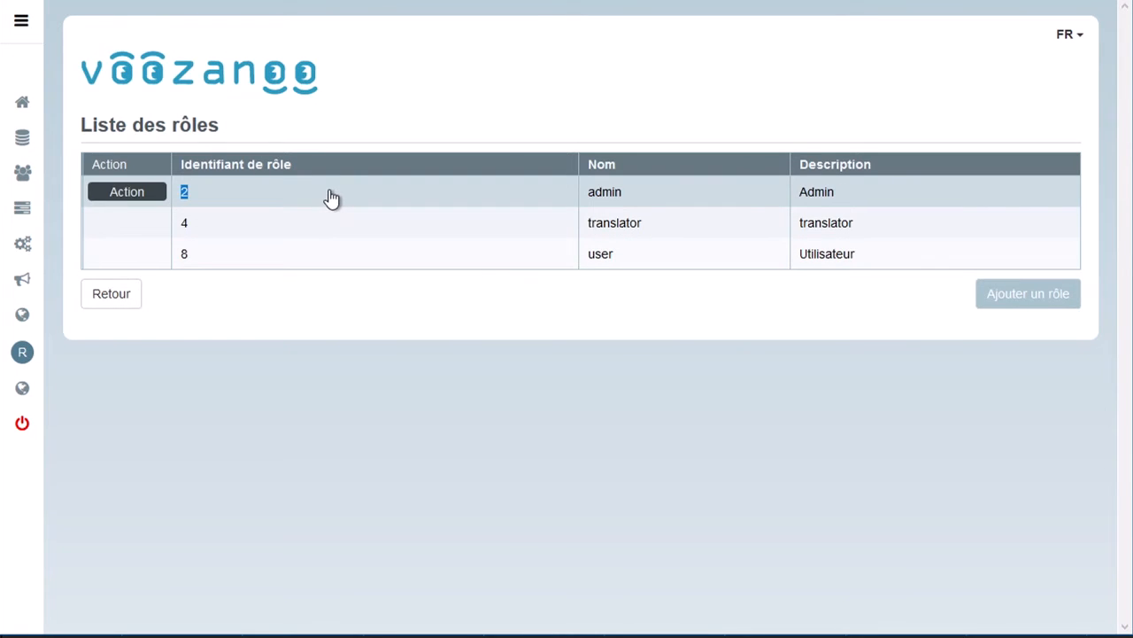
pyautogui.scroll(-5, 540, 304)
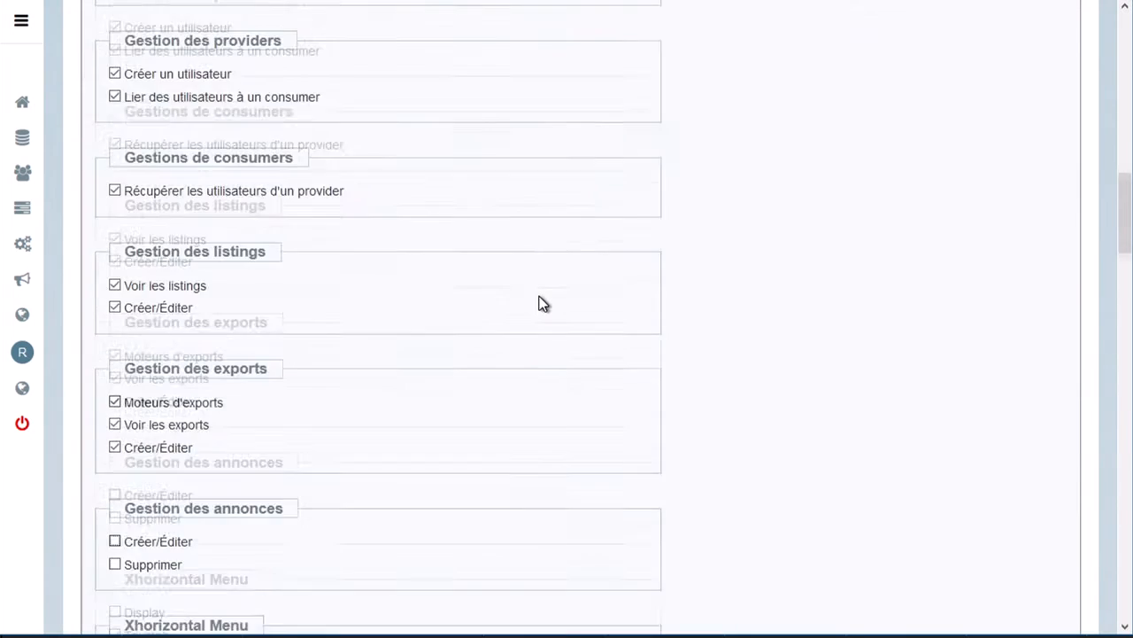
pyautogui.scroll(-4, 540, 303)
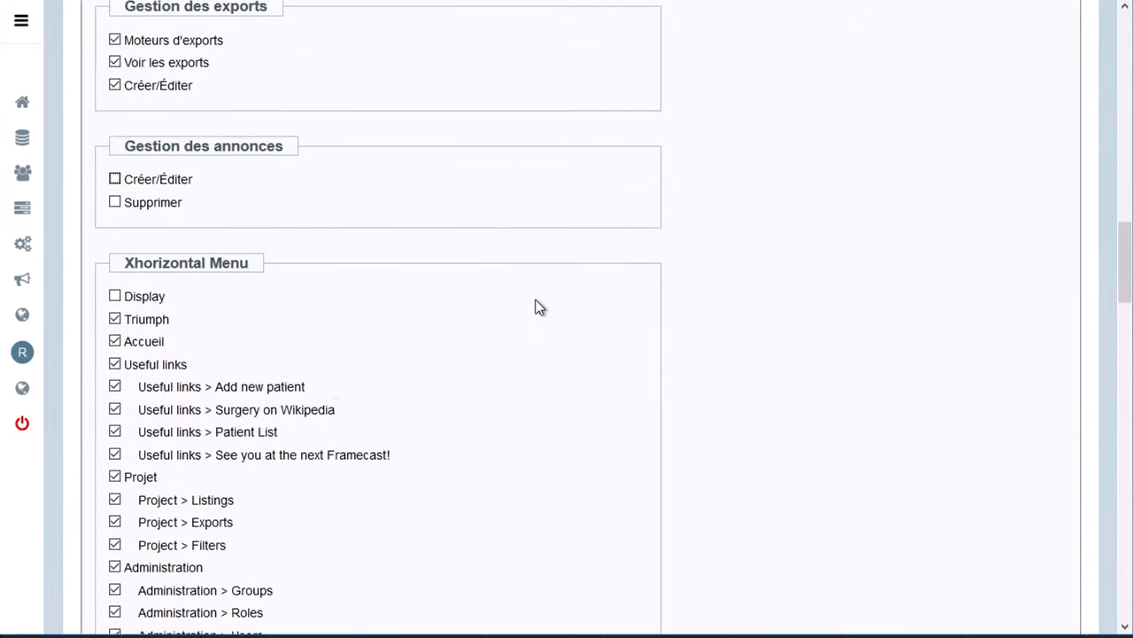
pyautogui.click(115, 180)
pyautogui.click(114, 202)
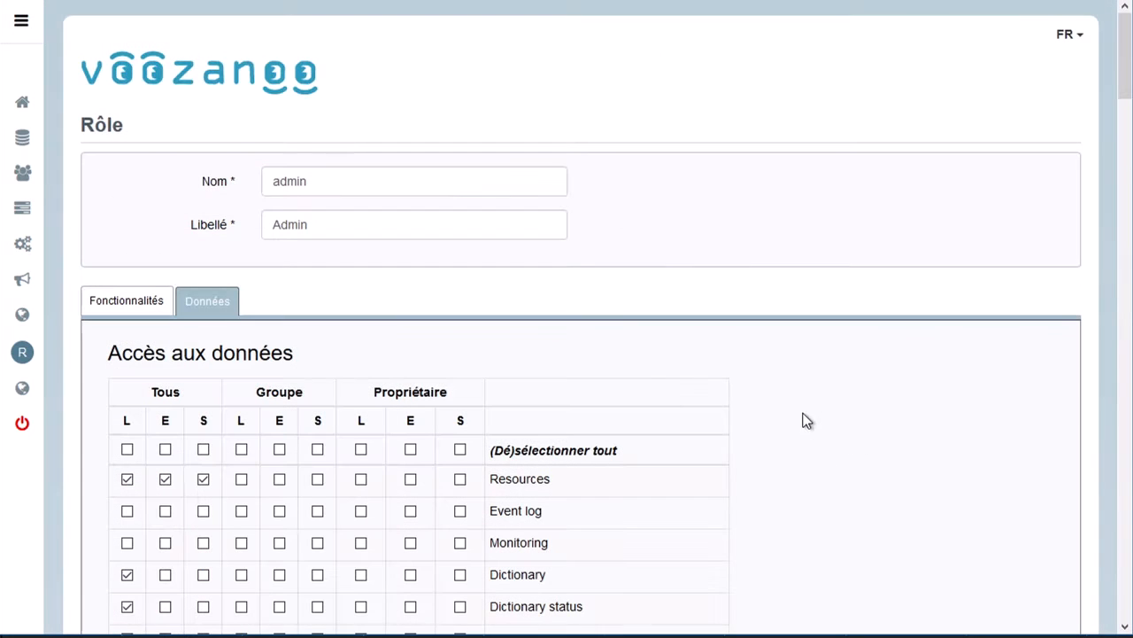
# Grant the admin role L for Tous, E for Groupe and S for Propriétaire on Announcement data, and save the role.
pyautogui.scroll(-8, 764, 369)
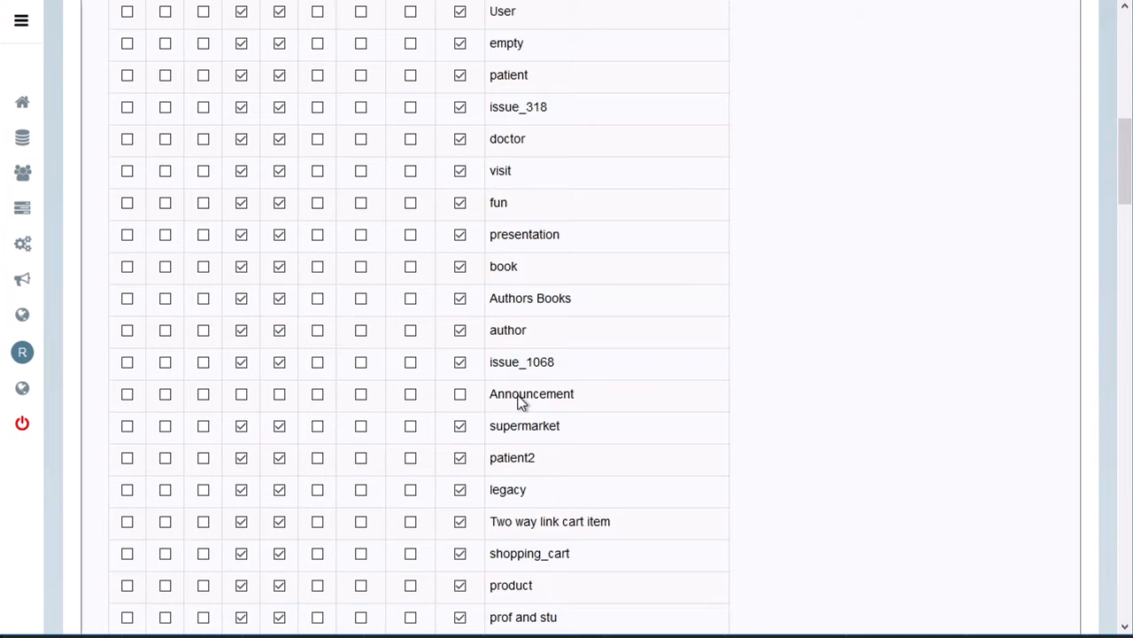
pyautogui.click(130, 396)
pyautogui.click(279, 396)
pyautogui.click(460, 396)
pyautogui.scroll(-10, 462, 406)
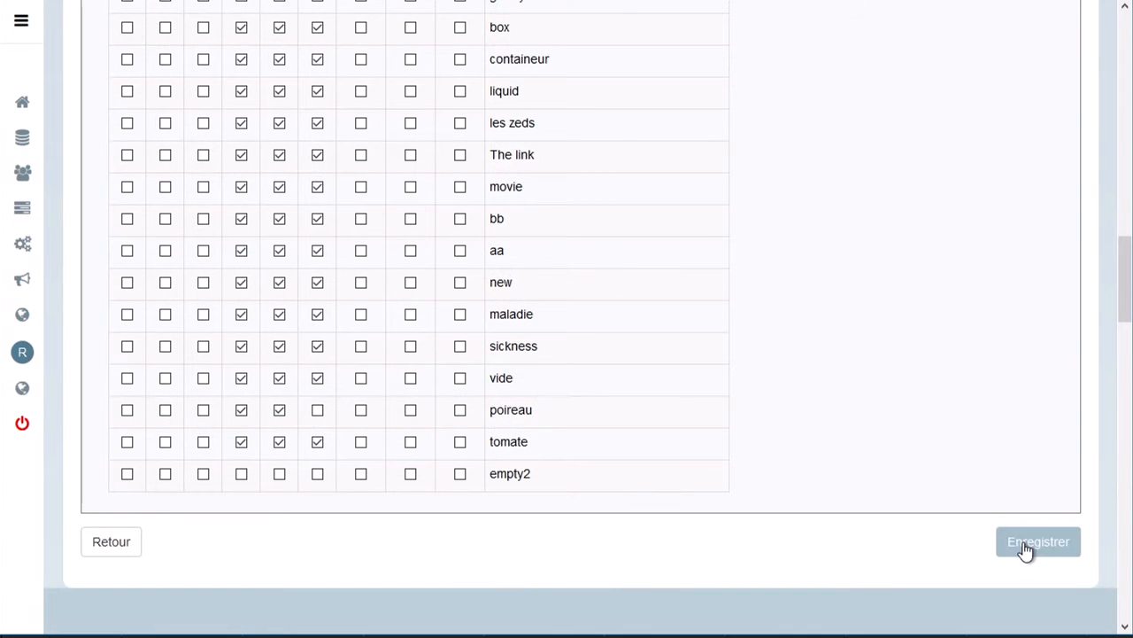
pyautogui.click(1027, 544)
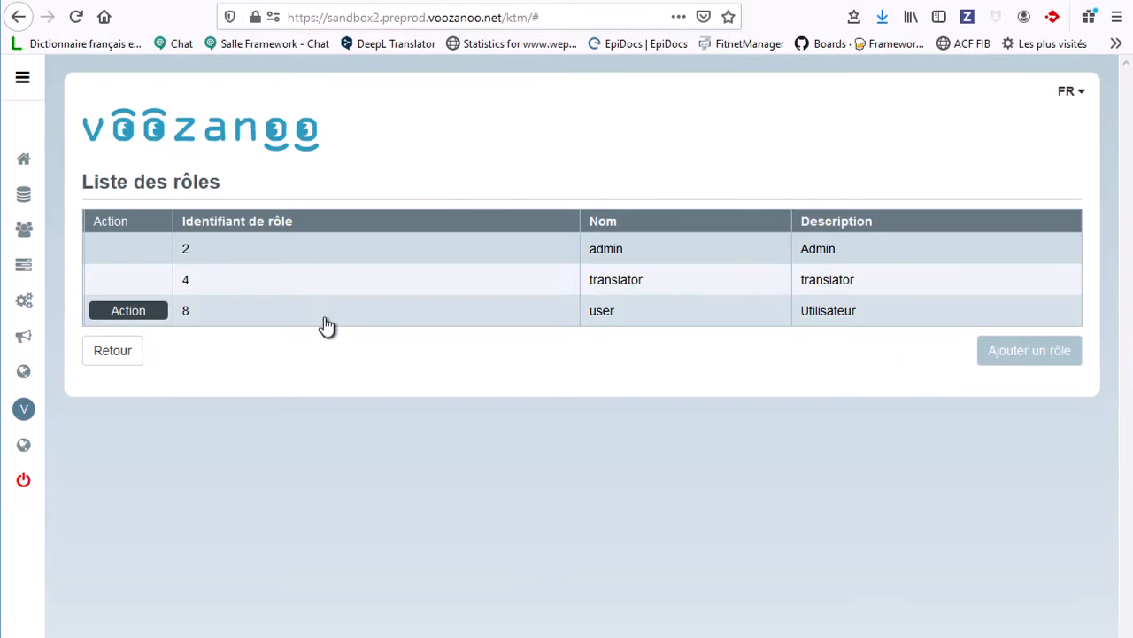
# Open the user role, grant it L for Tous on Announcement data, and save the role.
pyautogui.click(324, 314)
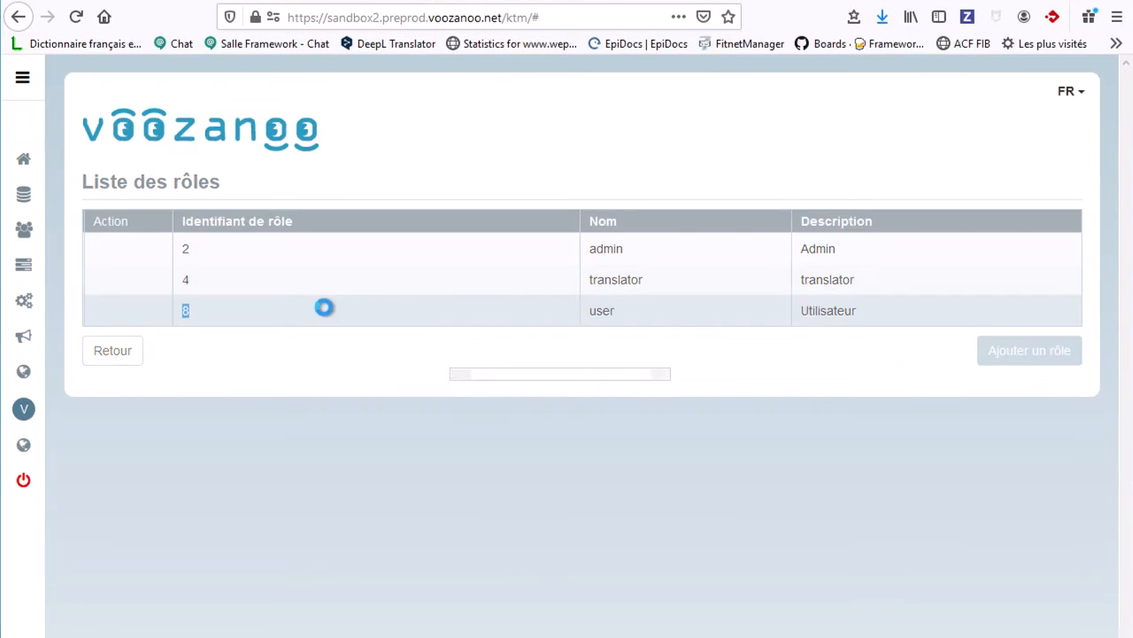
pyautogui.scroll(-10, 294, 424)
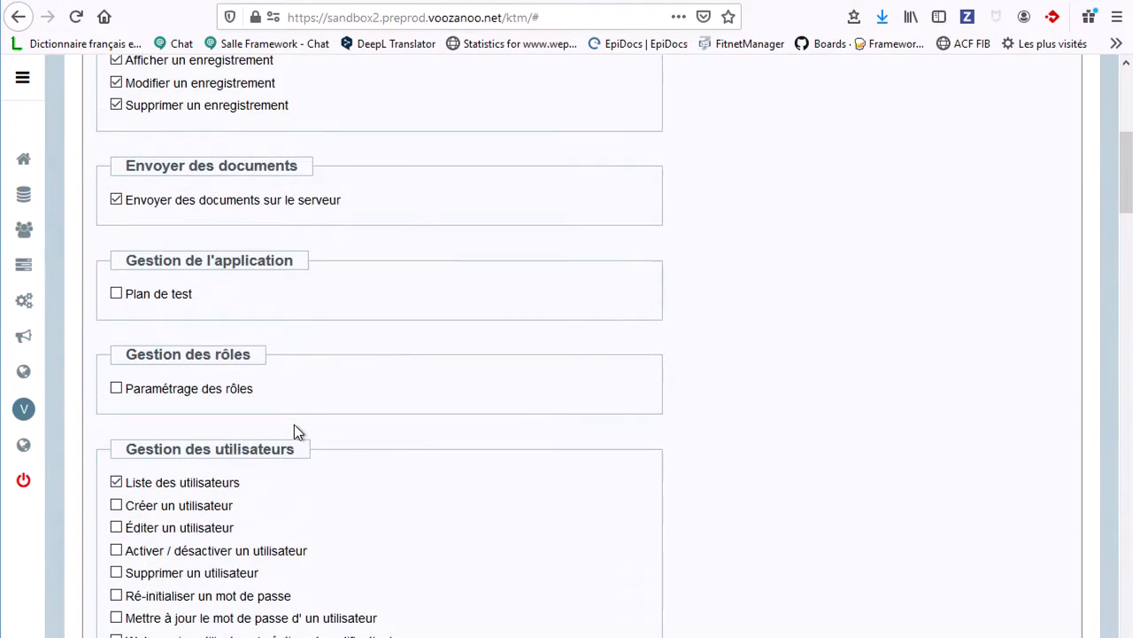
pyautogui.scroll(-3, 293, 418)
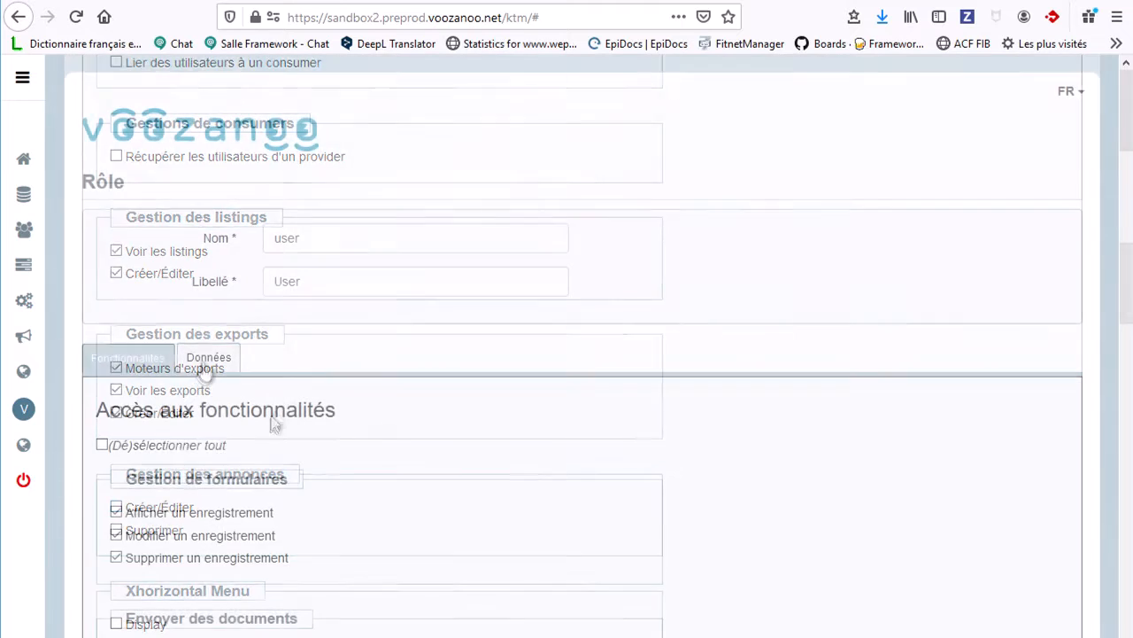
pyautogui.click(211, 361)
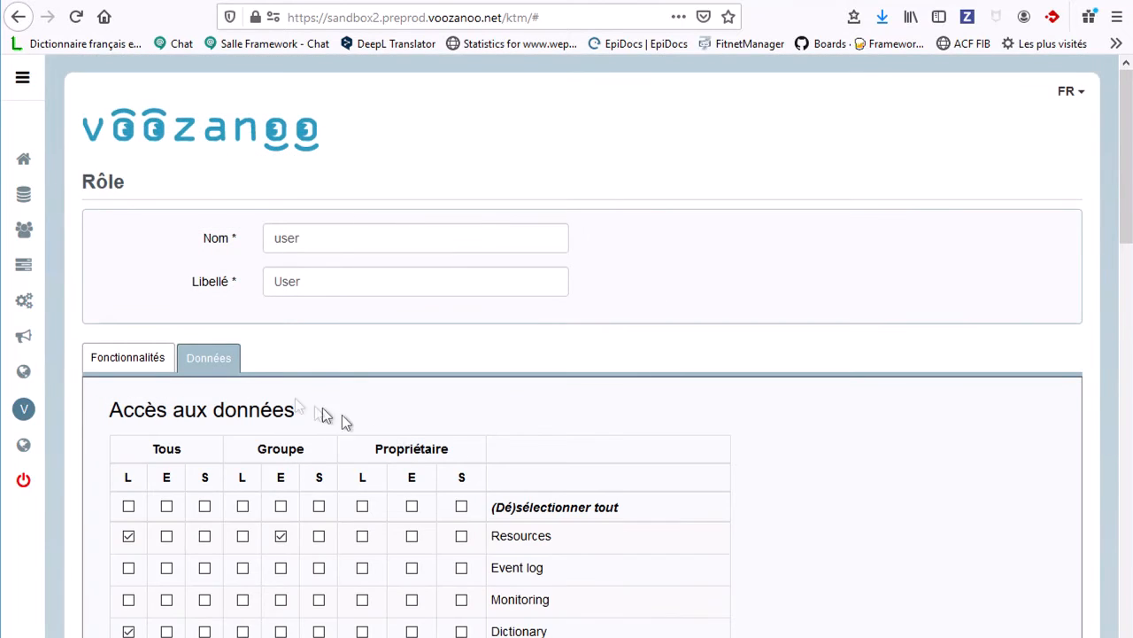
pyautogui.scroll(-8, 423, 439)
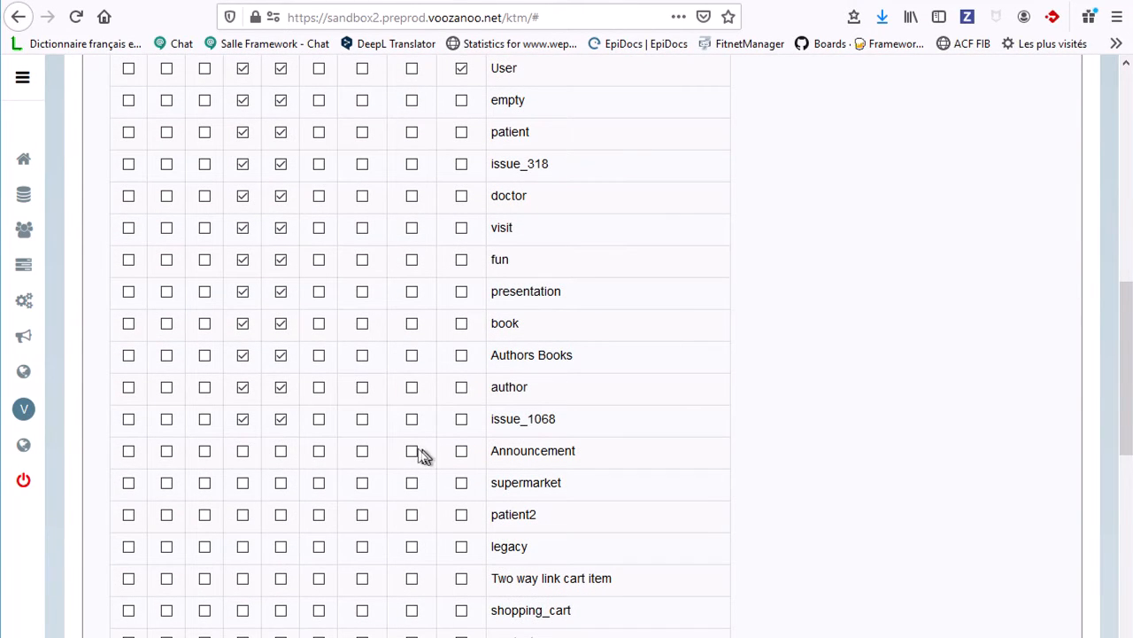
pyautogui.click(129, 452)
pyautogui.scroll(-10, 773, 503)
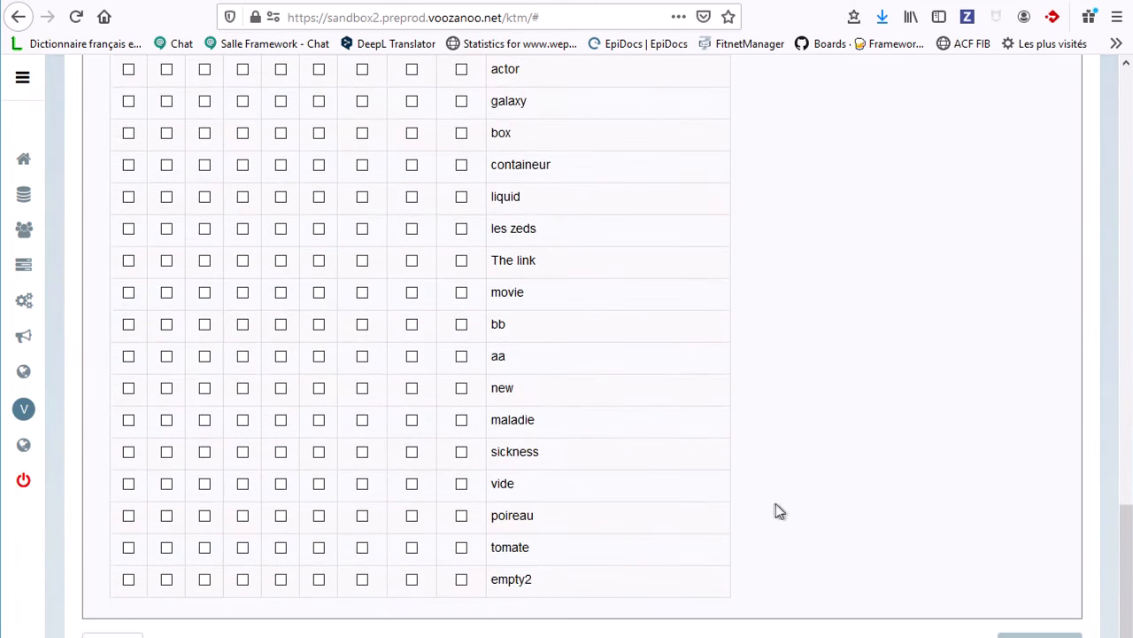
pyautogui.click(1039, 635)
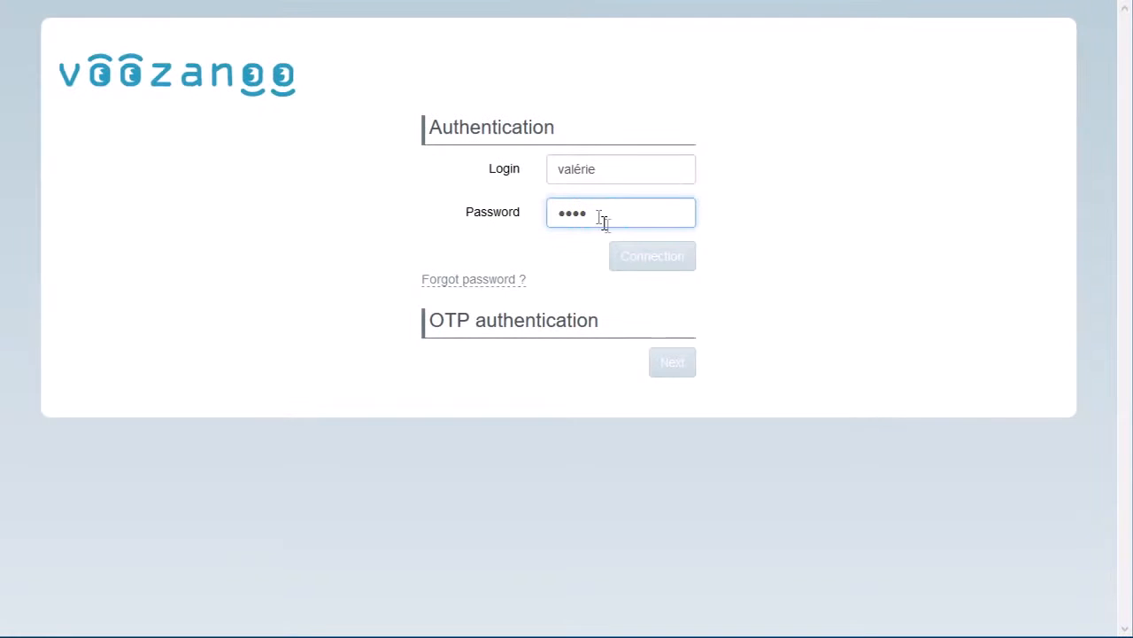
# Log in as the Main group administrator and start a new announcement from the announcements list.
pyautogui.click(649, 262)
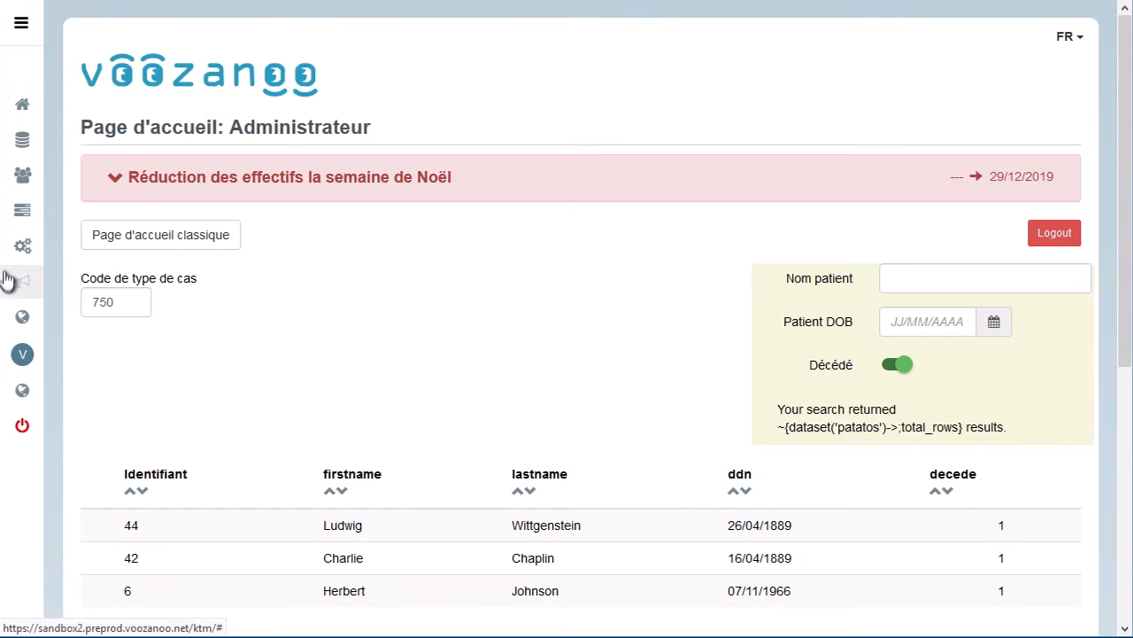
pyautogui.click(24, 281)
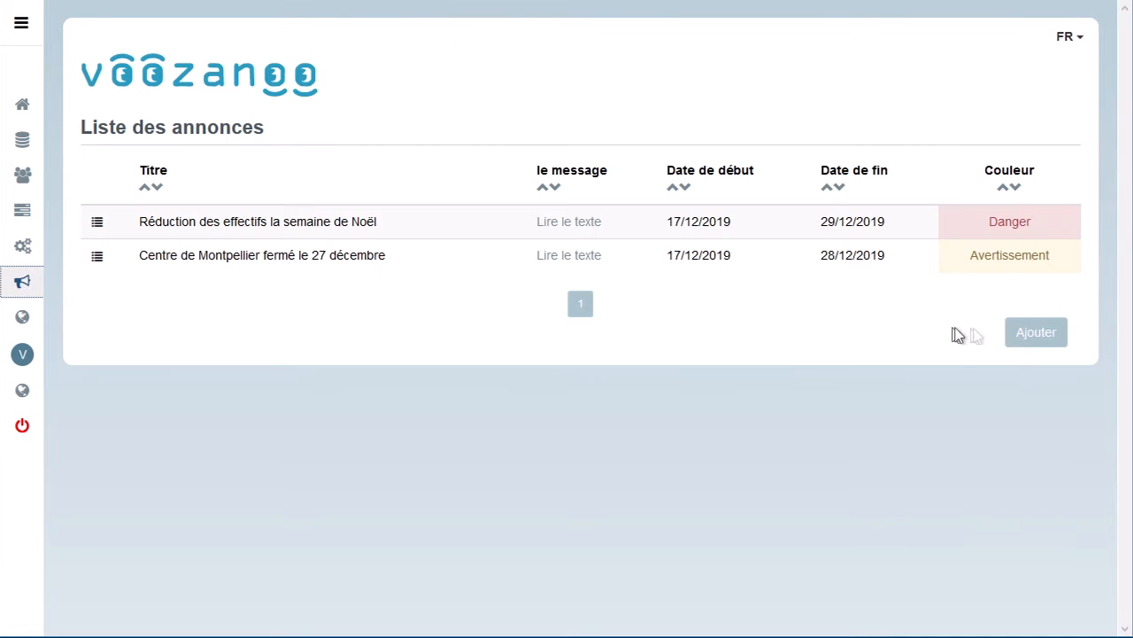
pyautogui.click(1040, 334)
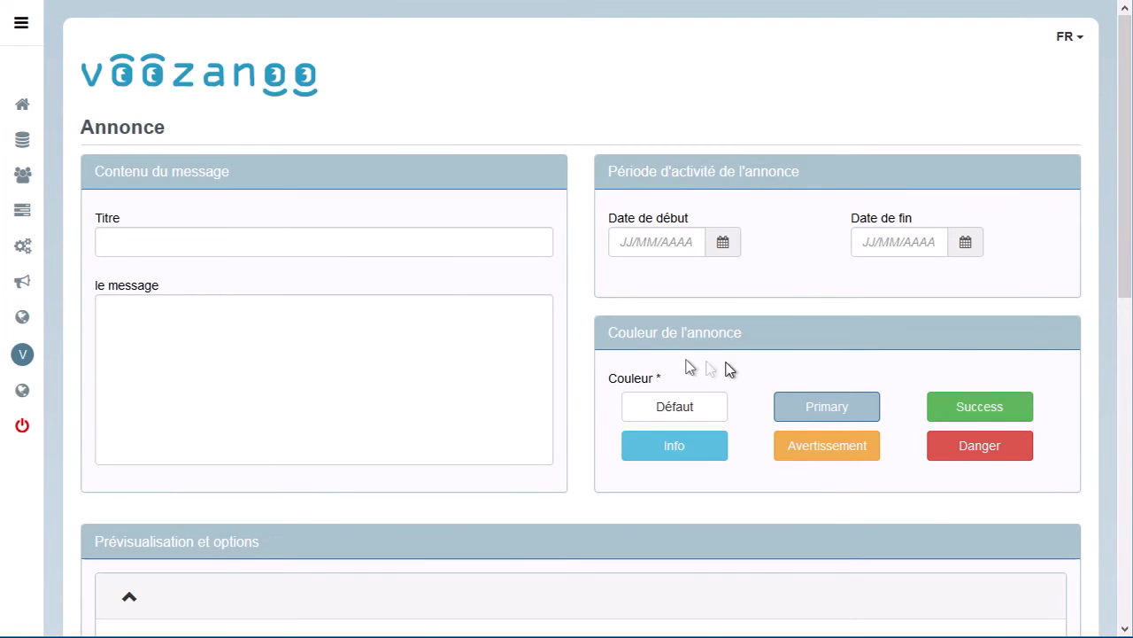
# Title the announcement "N'oubliez pas de faire parvenir vos reçus de voyage avant le 10 janvier".
pyautogui.click(112, 237)
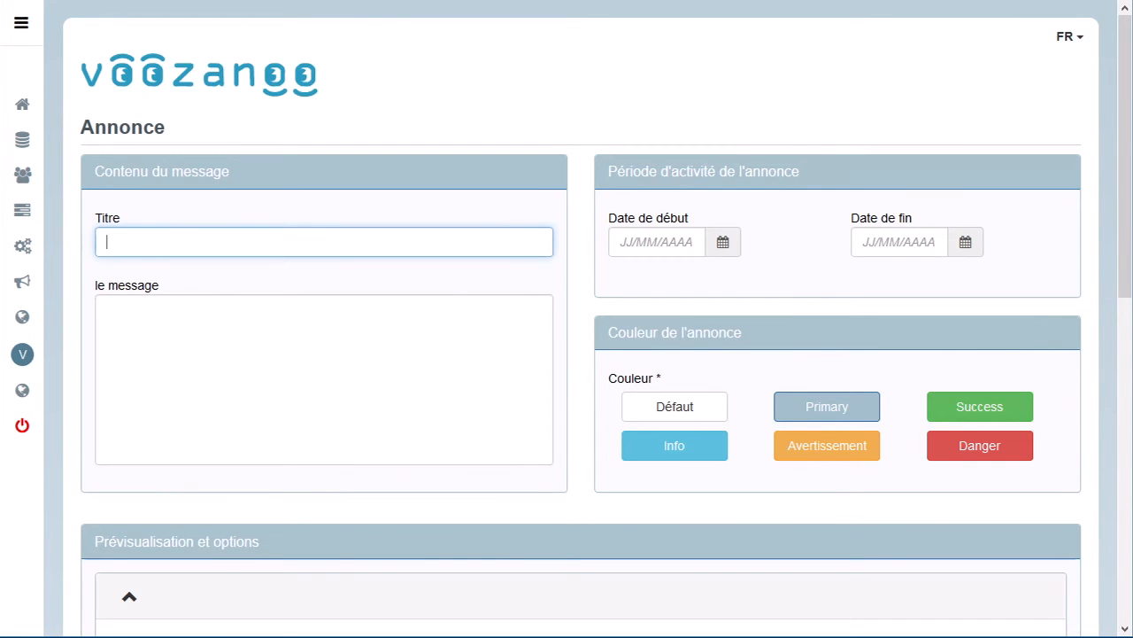
pyautogui.write("N'oubliez pas de faire parvenir vos reçus de voyage av")
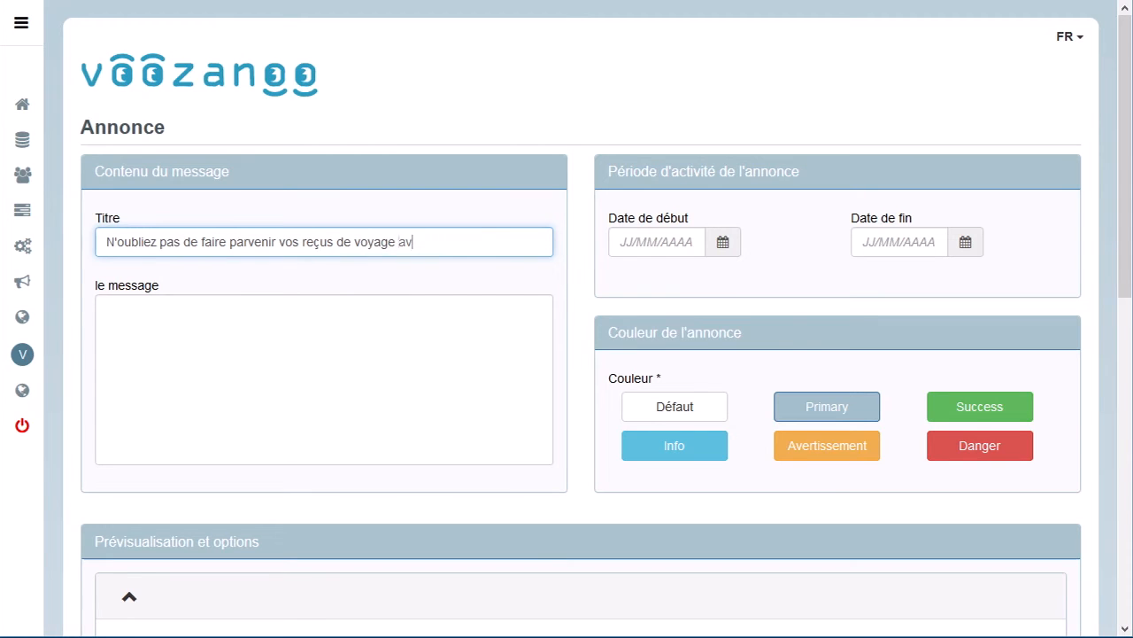
pyautogui.write('ant le 10 janvier')
pyautogui.press('Tab')
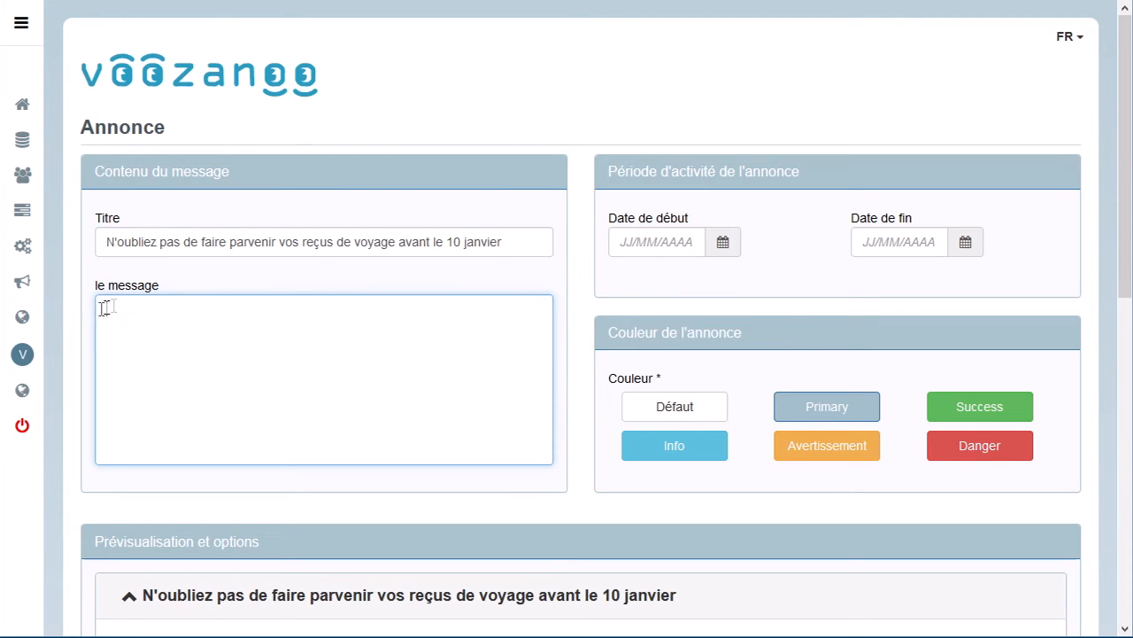
# Enter the message "Veuillez les scanner (une photo d'un téléphone portable suffit) et les téléverser dans le système fitnet sous le code CONF-tra.".
pyautogui.write("Veuillez les scanner (une photo d'un téléphone portable suffit) et les téléverser dans le système fitnet sous le code CONF-tra.")
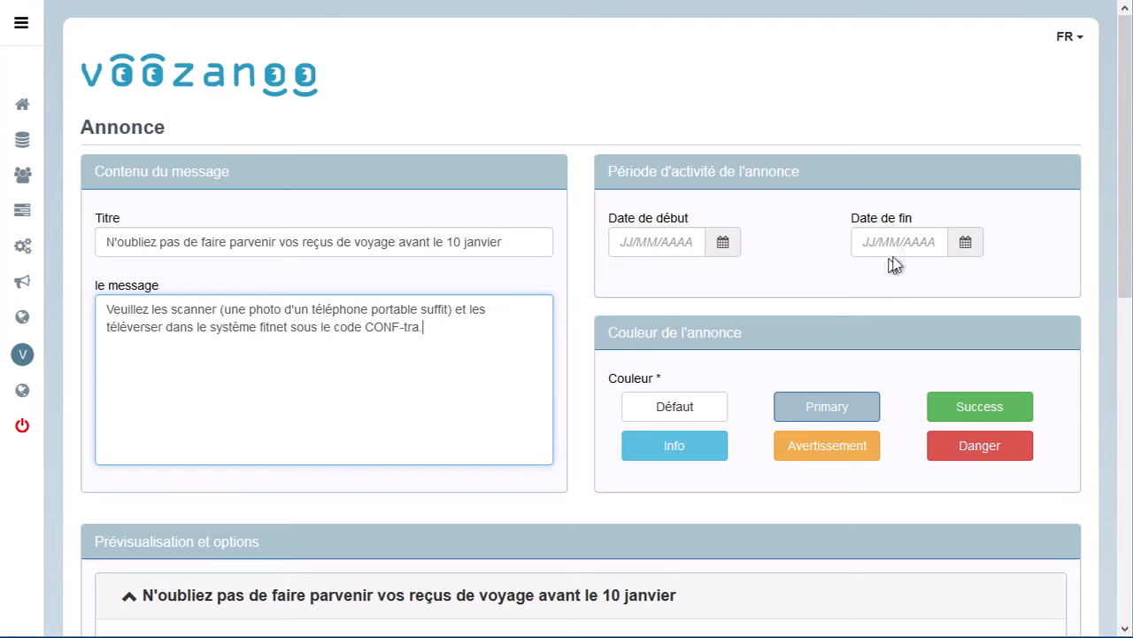
# Set the announcement's end date to 10/01/2020 and its color to Danger, after previewing Success and Info.
pyautogui.click(966, 243)
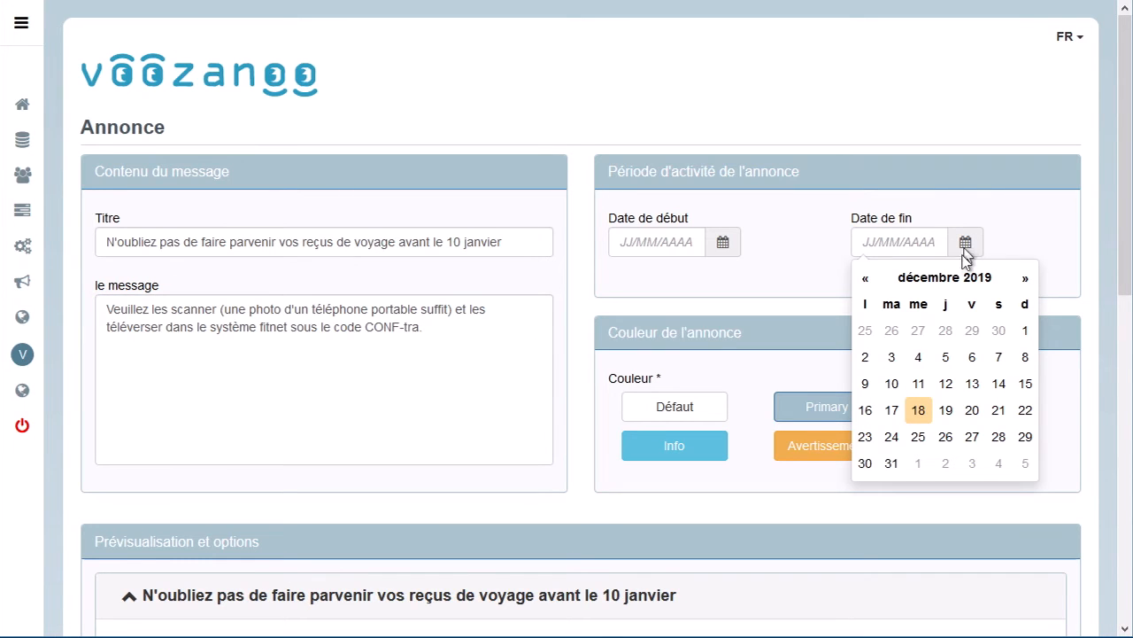
pyautogui.click(1024, 279)
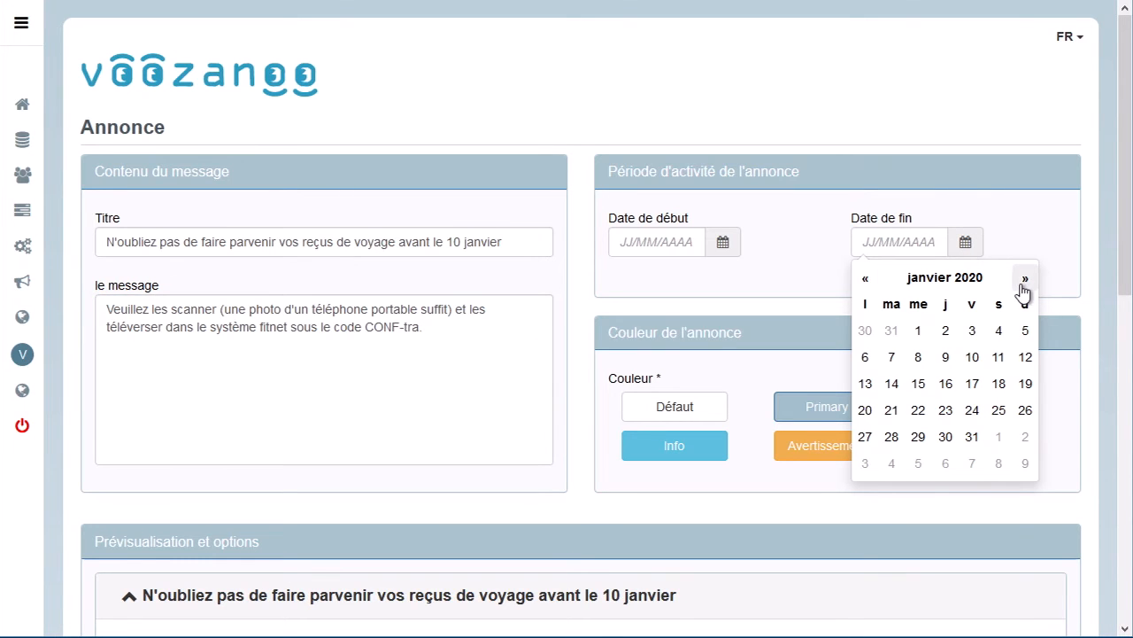
pyautogui.click(978, 361)
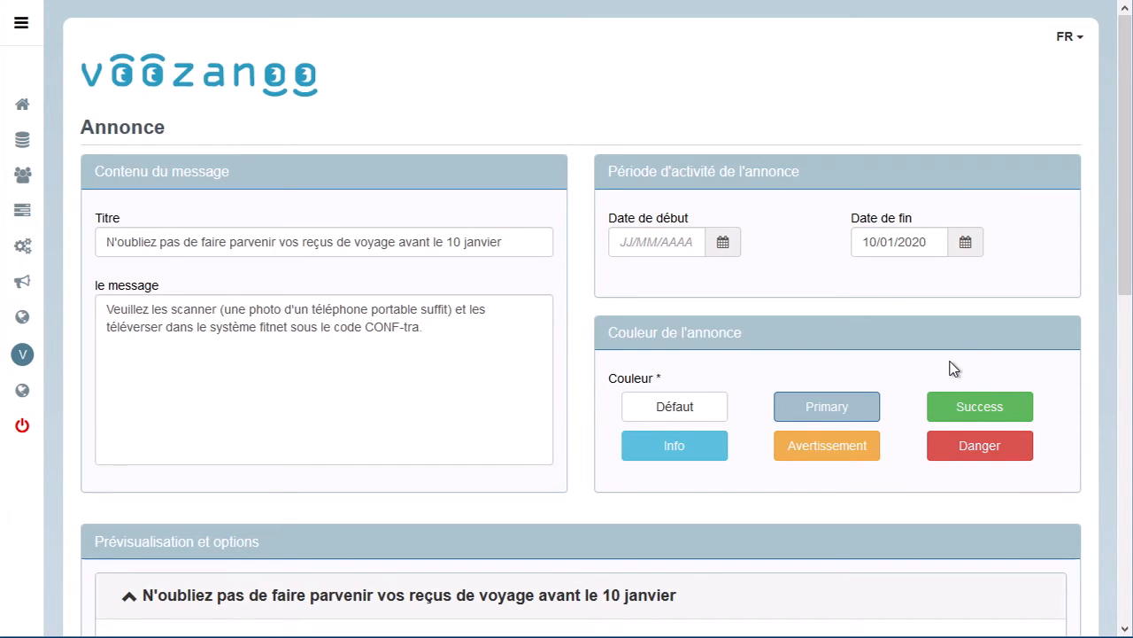
pyautogui.click(956, 407)
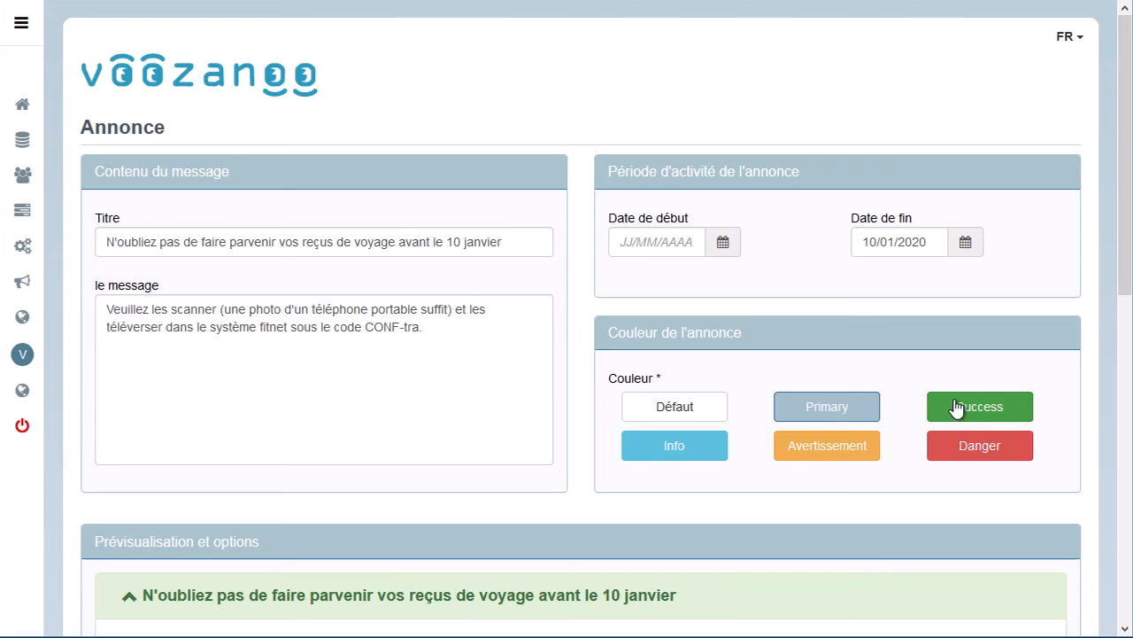
pyautogui.click(693, 454)
pyautogui.click(974, 452)
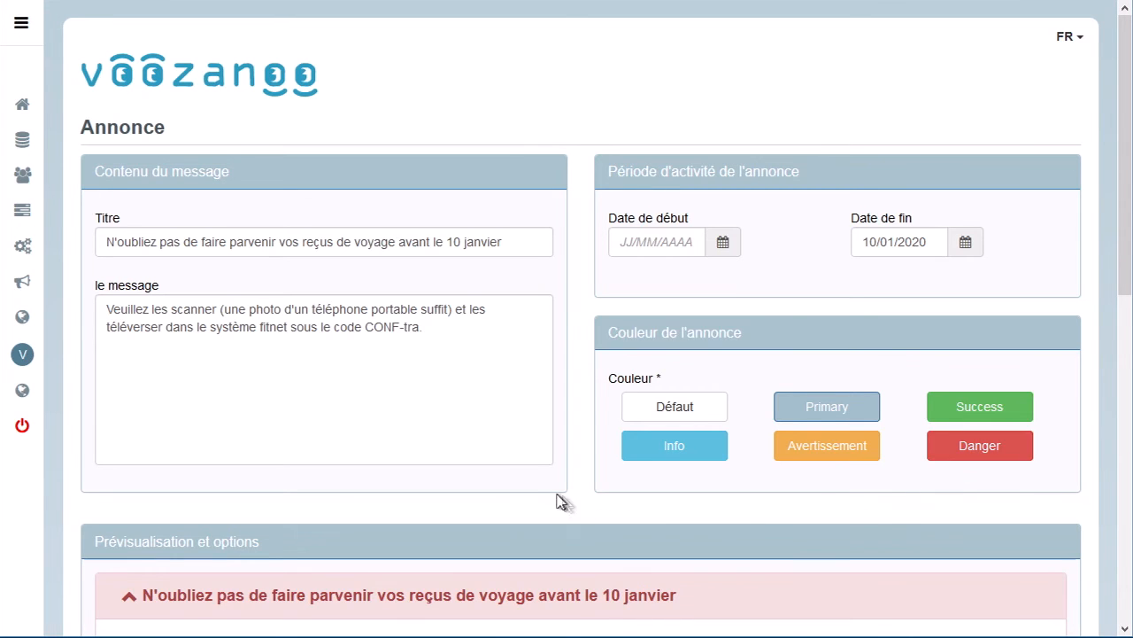
# Turn off Initialement ouvert for the announcement and test expanding and collapsing it in the preview.
pyautogui.scroll(-3, 532, 505)
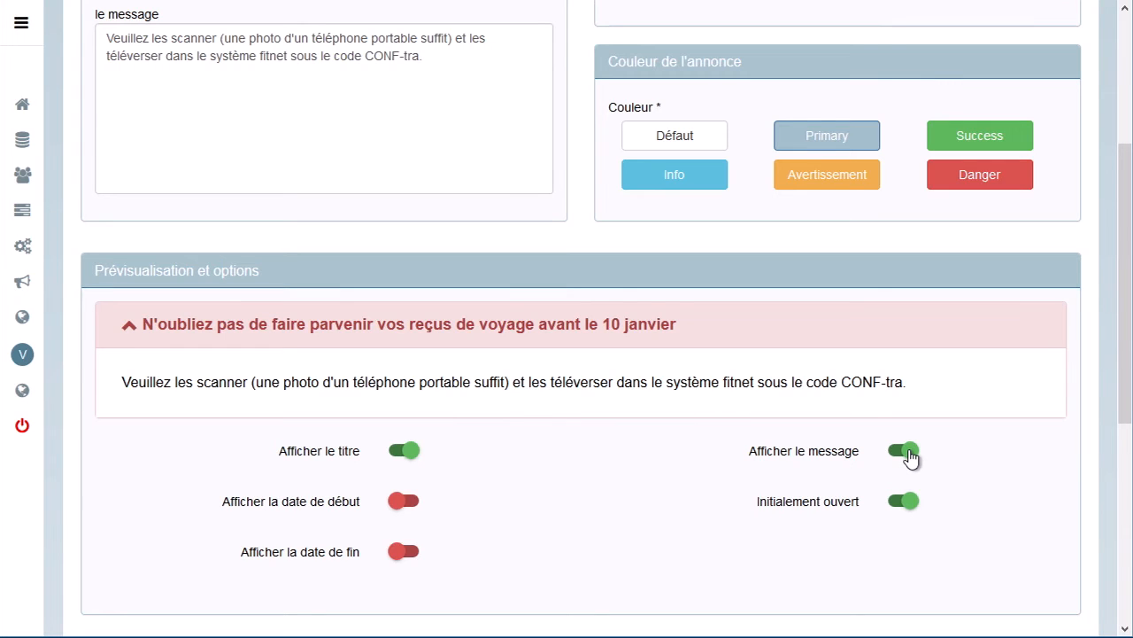
pyautogui.click(913, 501)
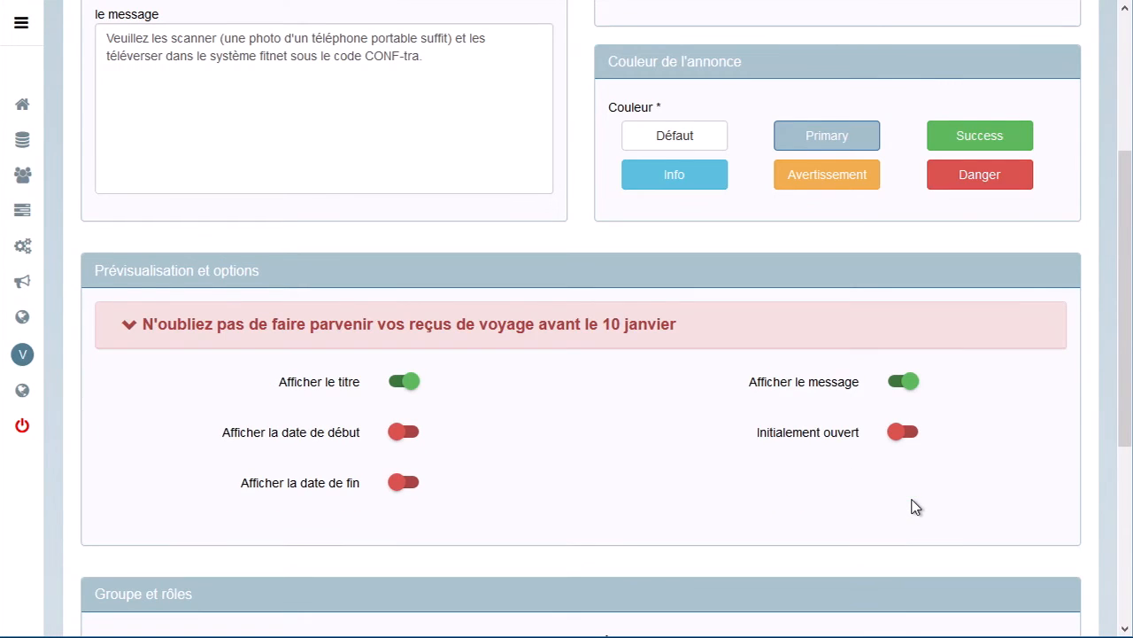
pyautogui.click(127, 327)
pyautogui.click(127, 327)
# Target the announcement at the Admin role only, trying translator and Utilisateur on and off again.
pyautogui.scroll(-4, 345, 588)
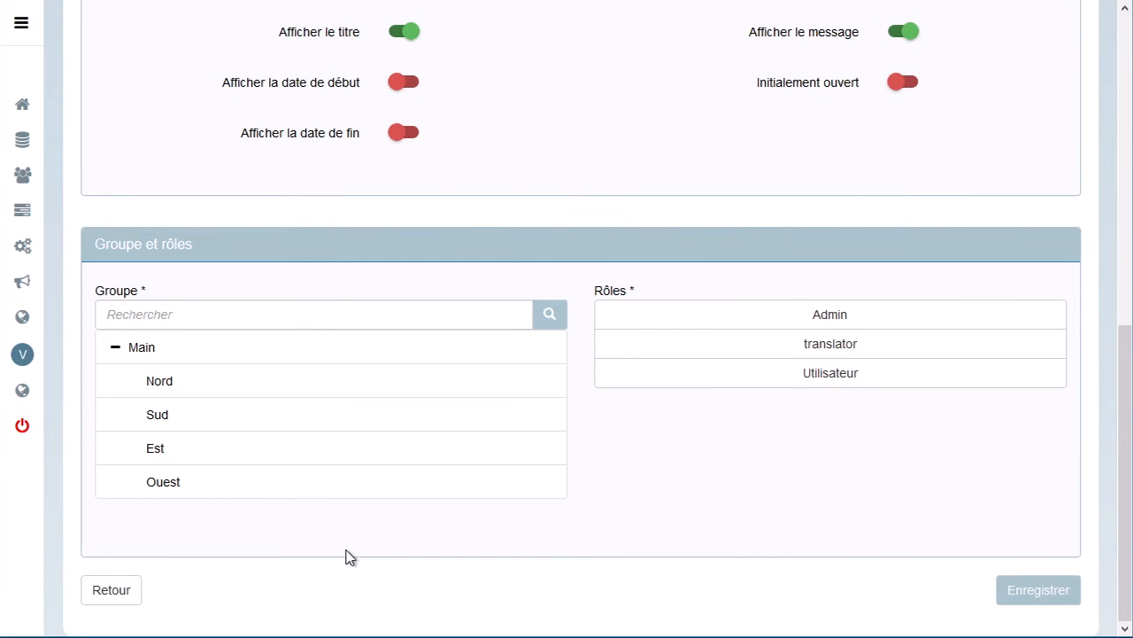
pyautogui.click(845, 317)
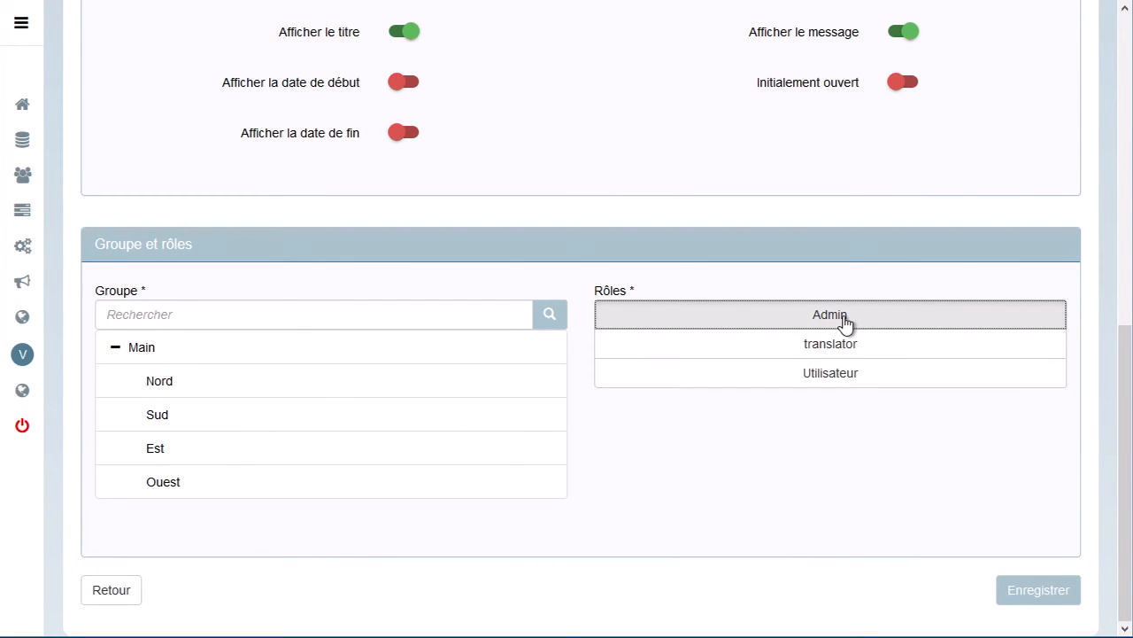
pyautogui.click(845, 321)
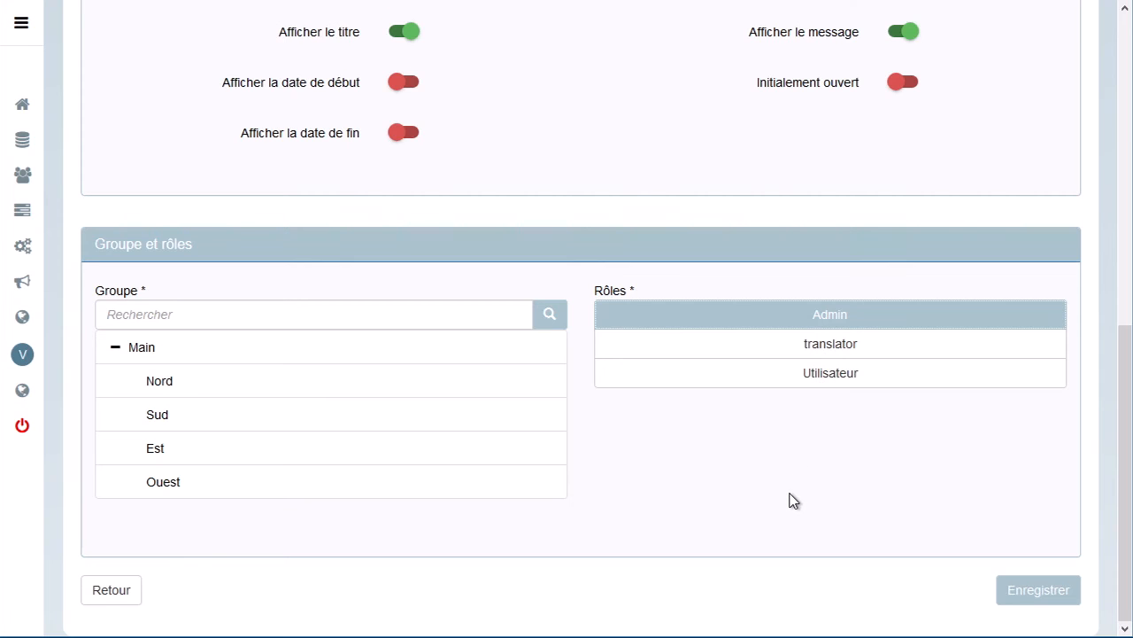
pyautogui.click(809, 348)
pyautogui.click(809, 375)
pyautogui.click(796, 372)
pyautogui.click(784, 348)
pyautogui.click(732, 458)
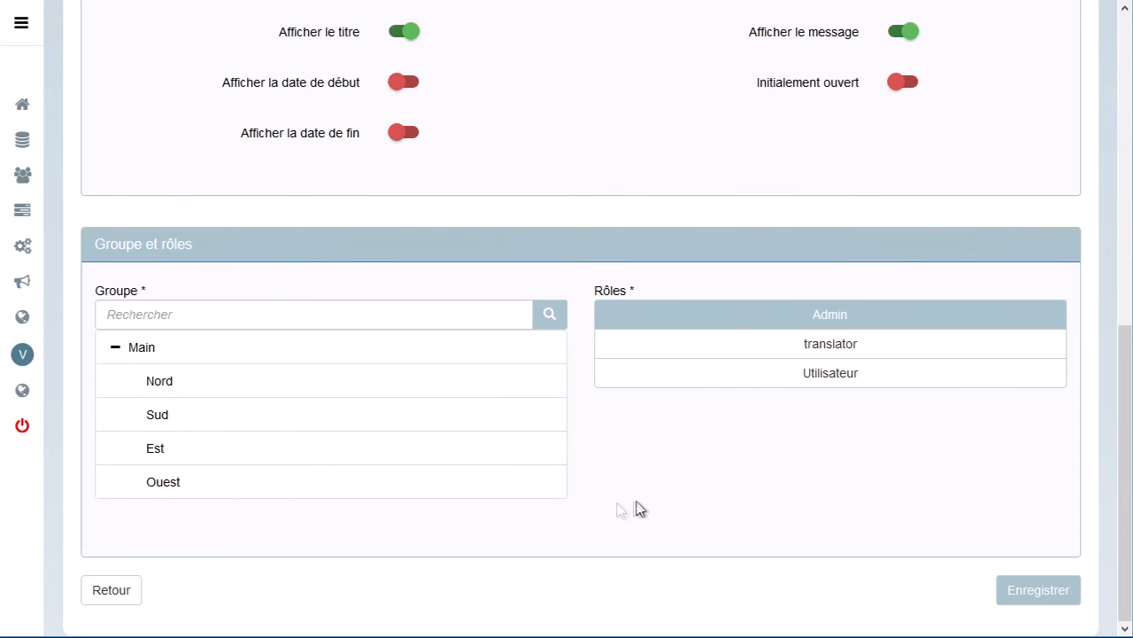
# Select Main as the announcement's target group and save the announcement.
pyautogui.click(147, 352)
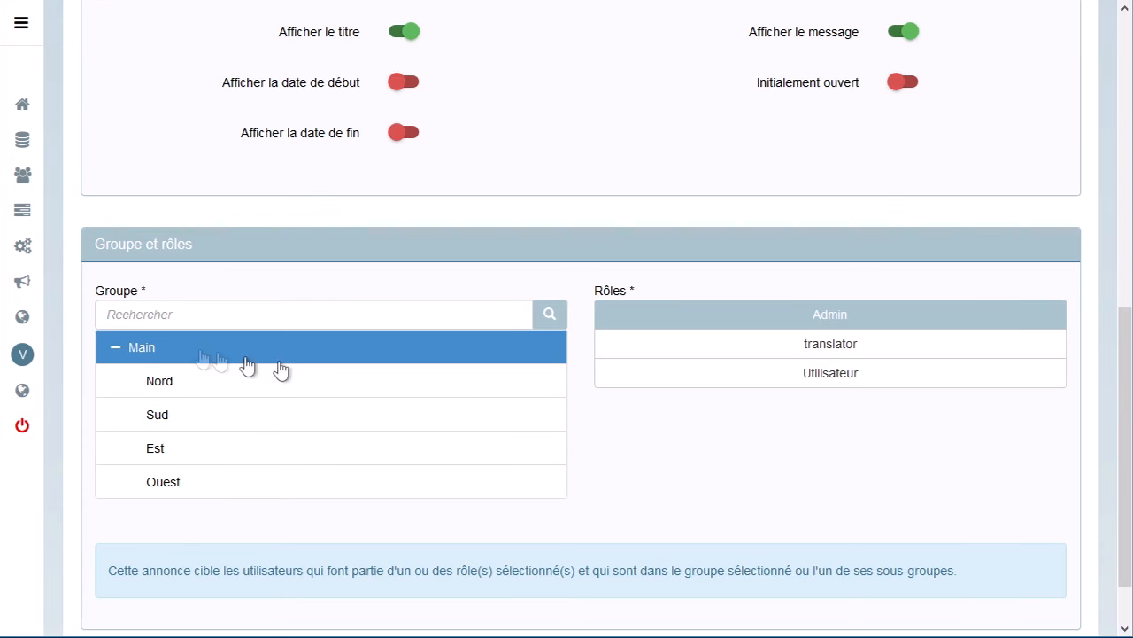
pyautogui.scroll(-1, 732, 435)
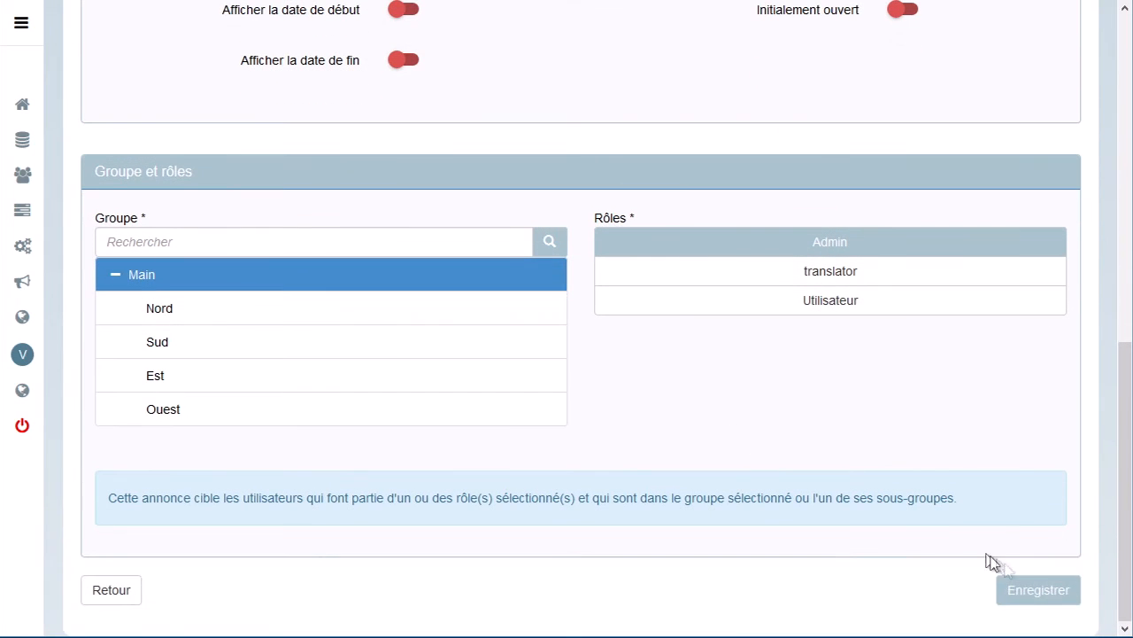
pyautogui.click(1030, 598)
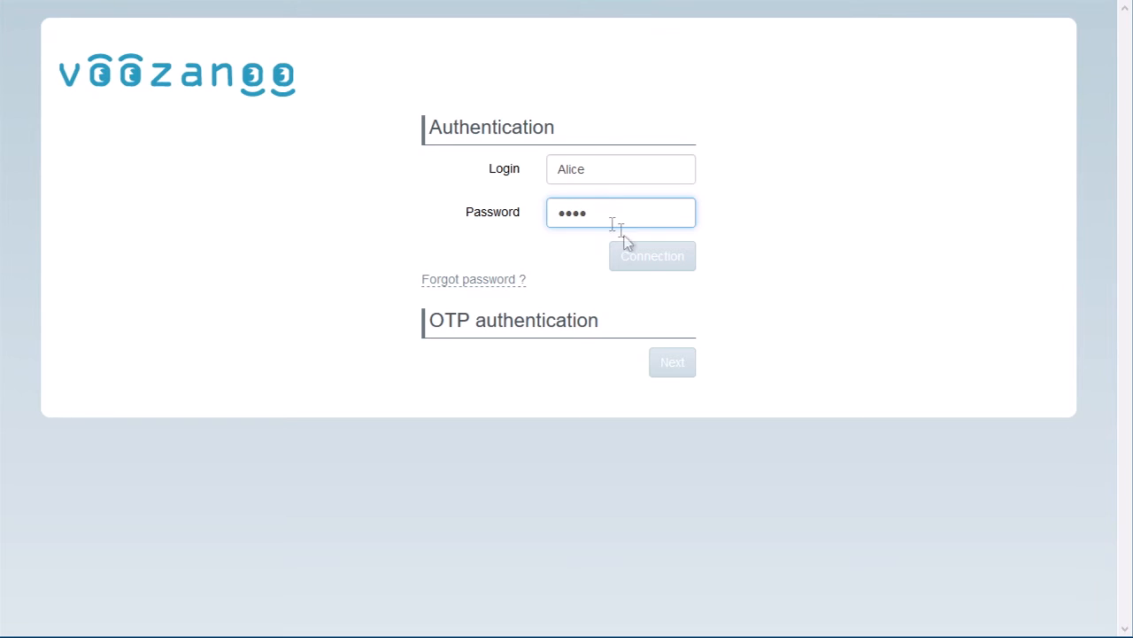
# Log in under two different accounts to compare their home page announcements, expanding the travel receipts one under the first account.
pyautogui.click(651, 257)
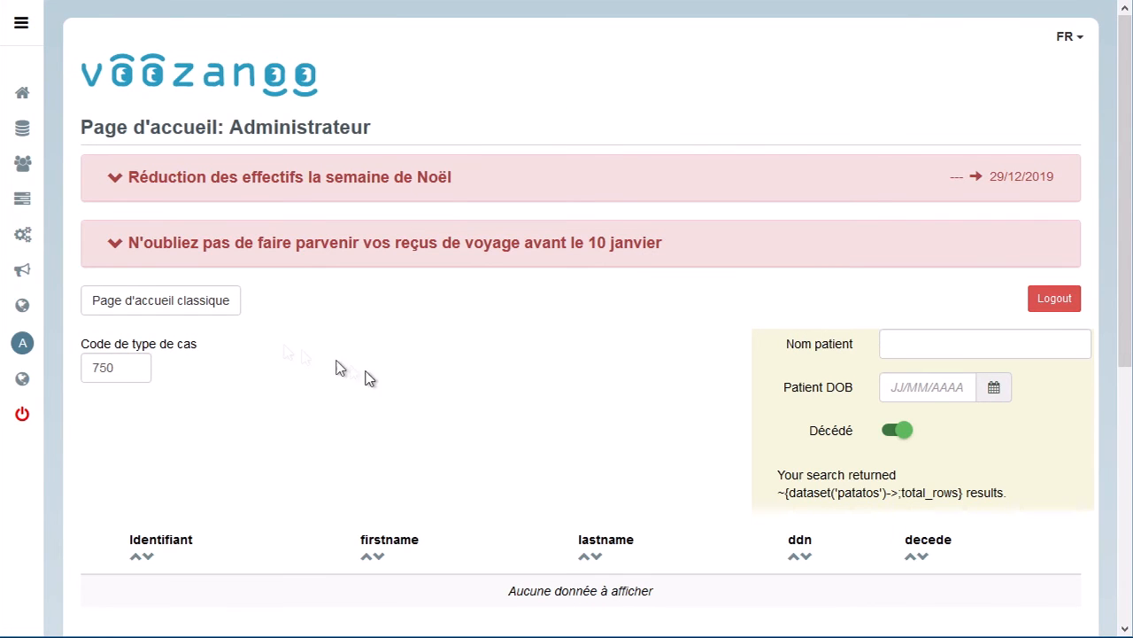
pyautogui.click(111, 248)
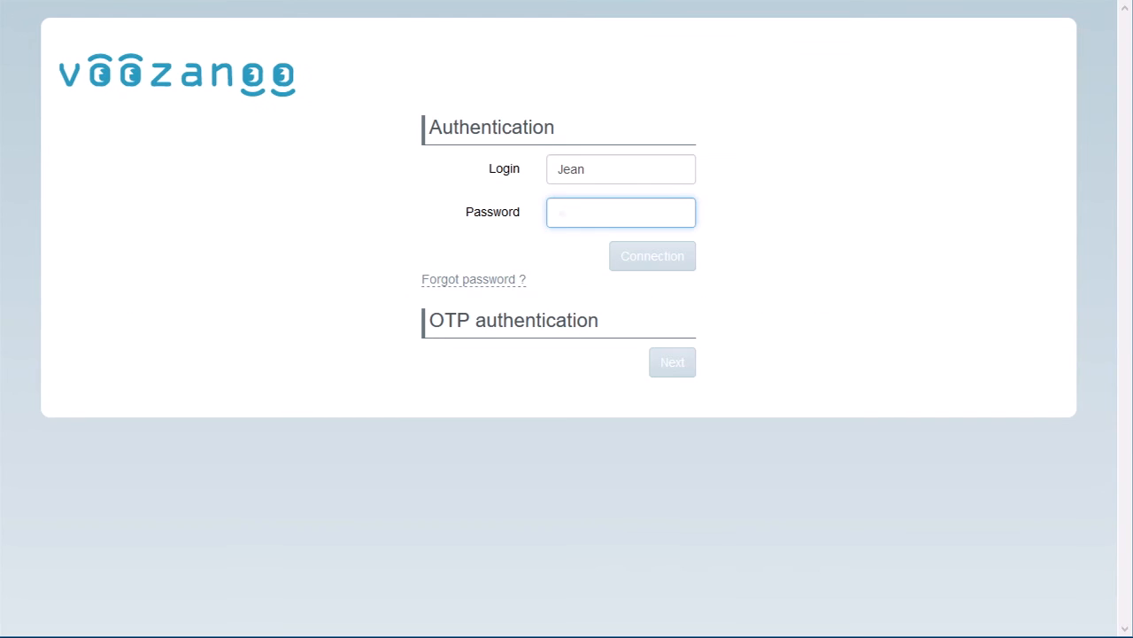
pyautogui.write('jean')
pyautogui.click(644, 266)
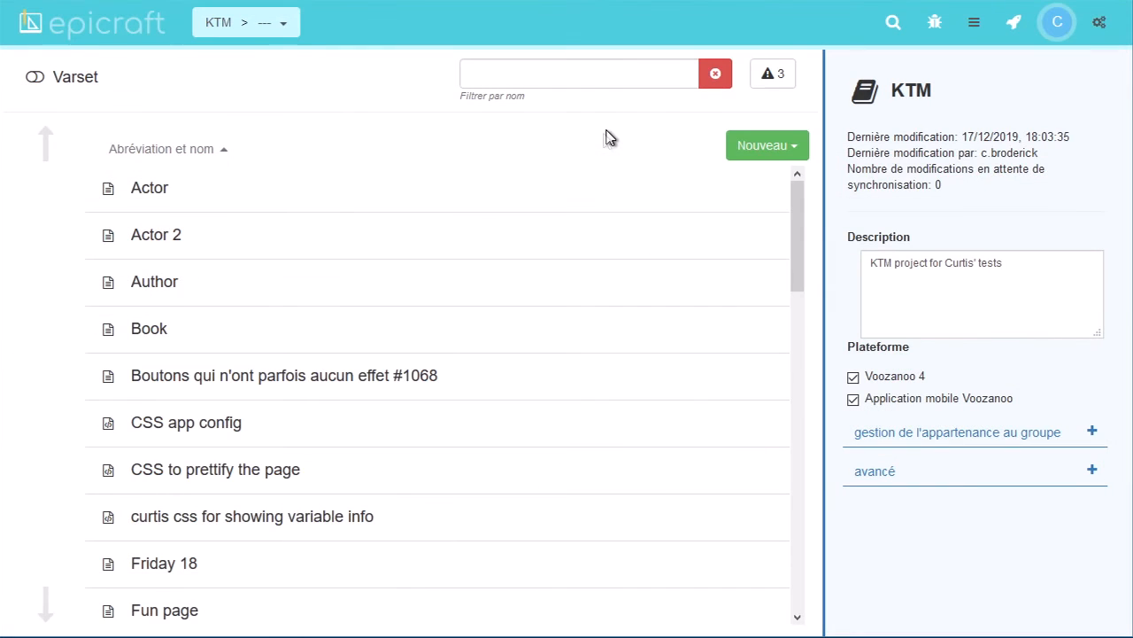
# Switch to Epicraft, open Home page: Administrator and place a Bulk component near the beginning of the page.
pyautogui.scroll(-3, 392, 274)
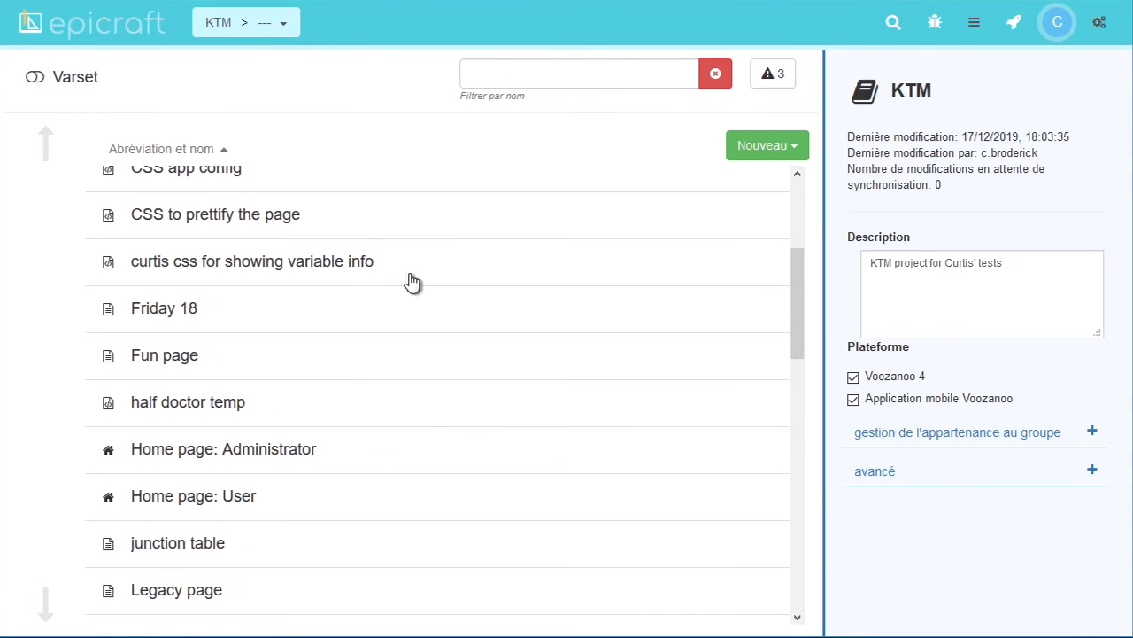
pyautogui.click(177, 454)
pyautogui.moveTo(46, 483); pyautogui.dragTo(445, 104)
# Add a custom property named form.widget to the Bulk component, with the XML content <placeholder type="notice"/>.
pyautogui.click(357, 112)
pyautogui.write('form.widget')
pyautogui.click(776, 378)
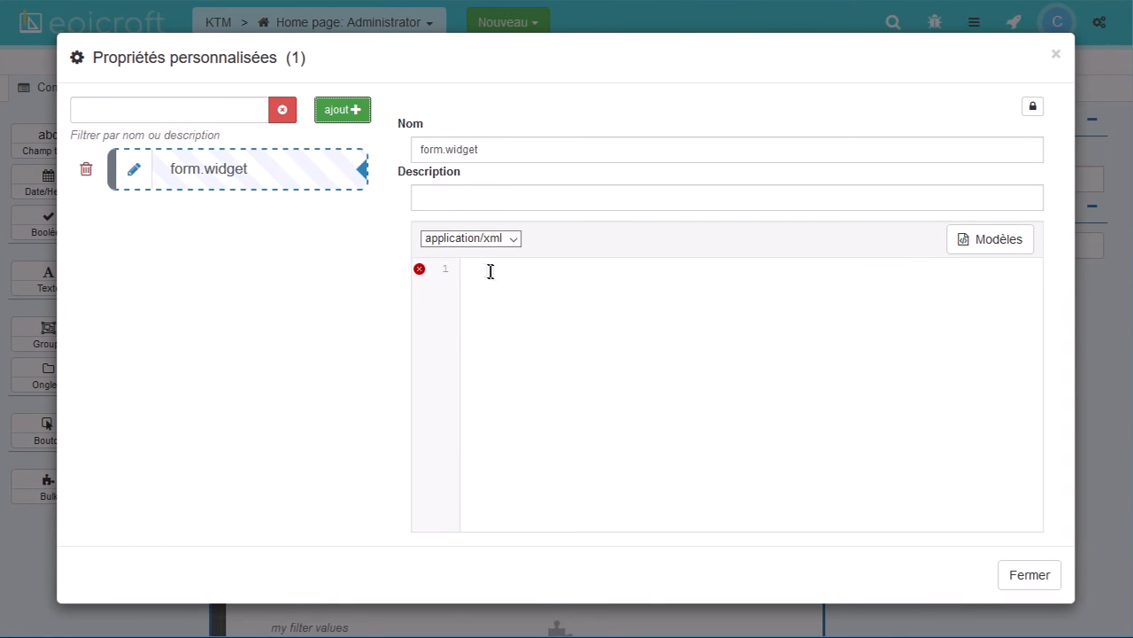
pyautogui.click(480, 273)
pyautogui.write('<placeholder type="notice"/>')
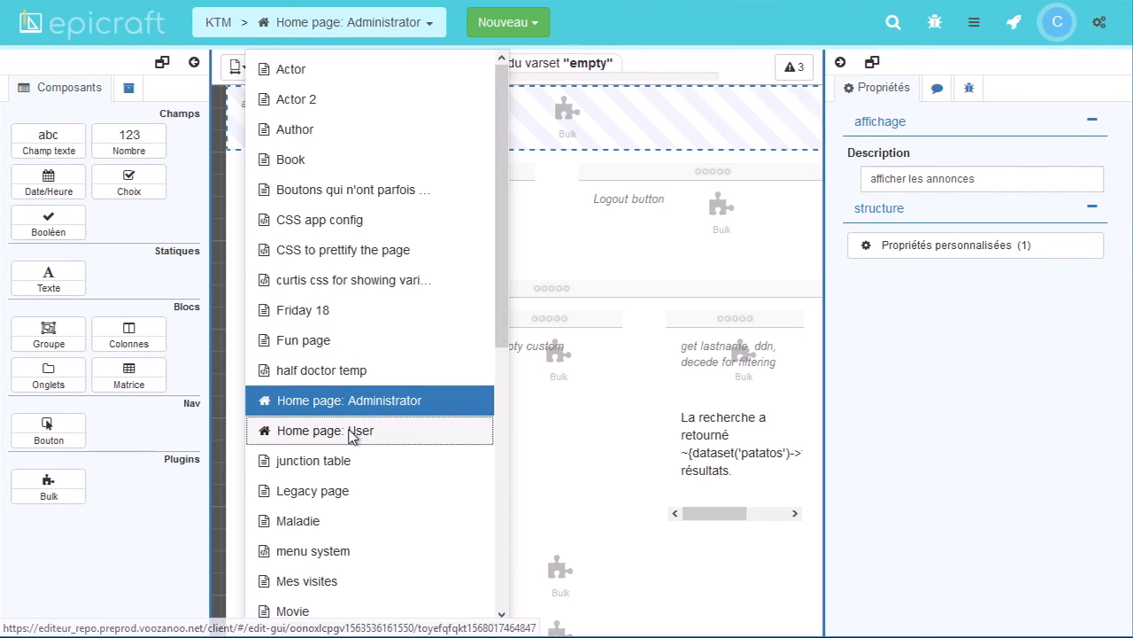
# Open Home page: User and place a Bulk component near the beginning of the page.
pyautogui.click(348, 433)
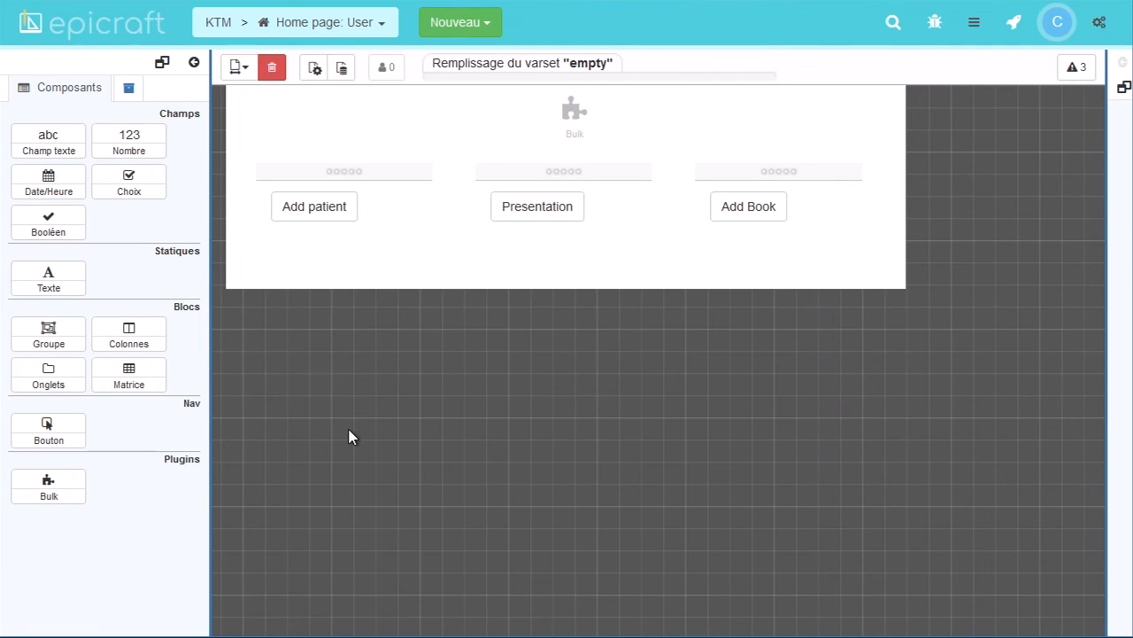
pyautogui.moveTo(48, 486); pyautogui.dragTo(453, 91)
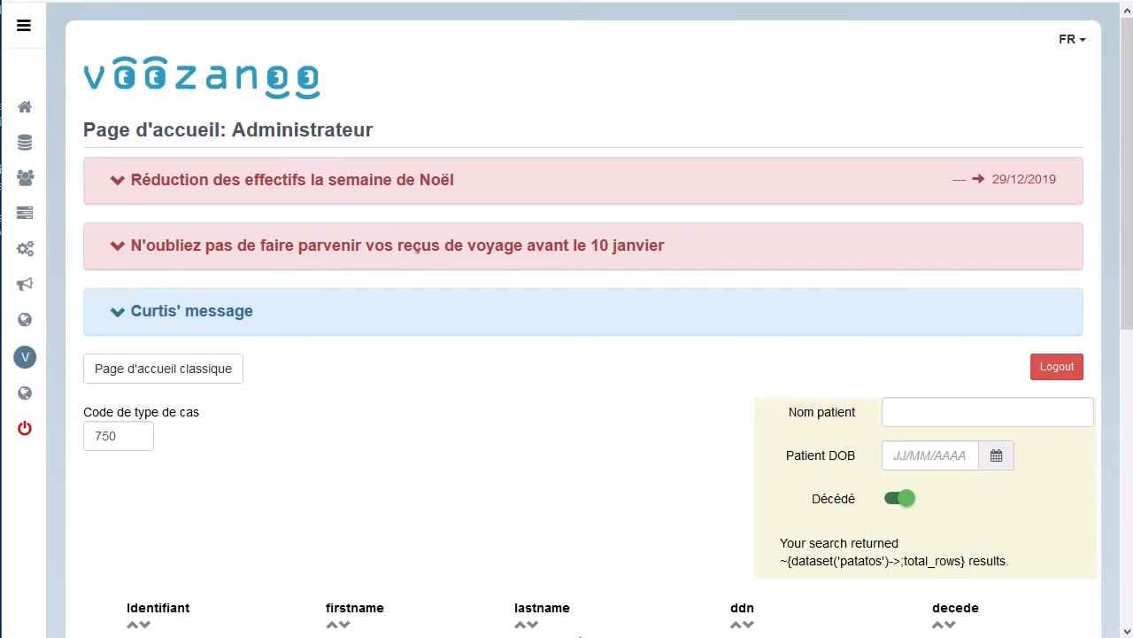
# Switch back to Voozanoo and expand the blue announcement on the administrator home page to read its message.
pyautogui.click(135, 314)
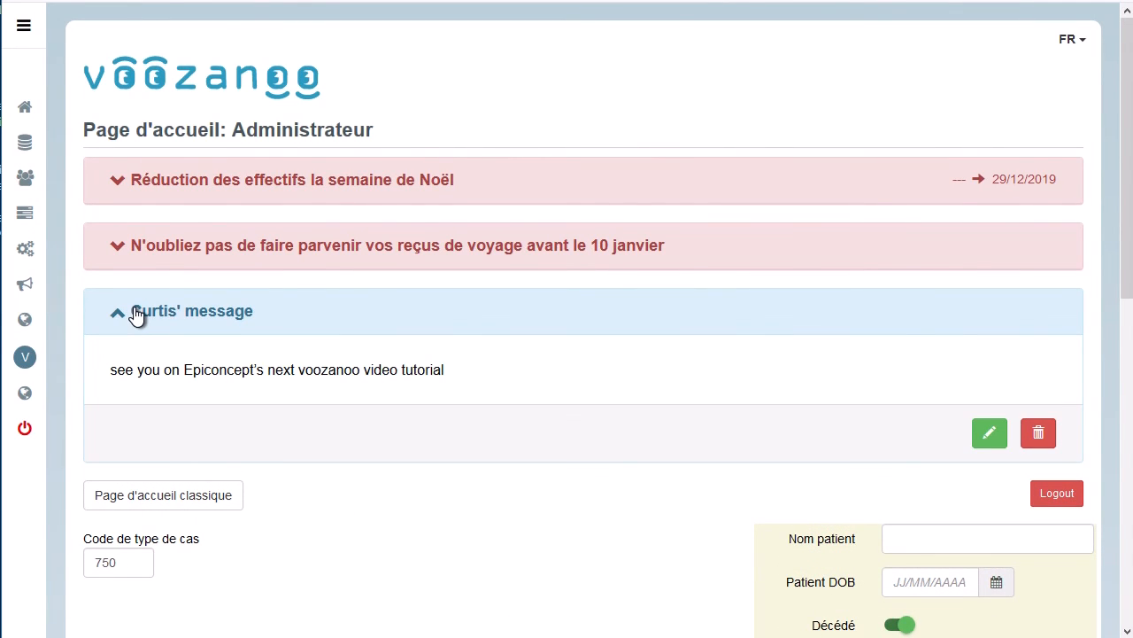